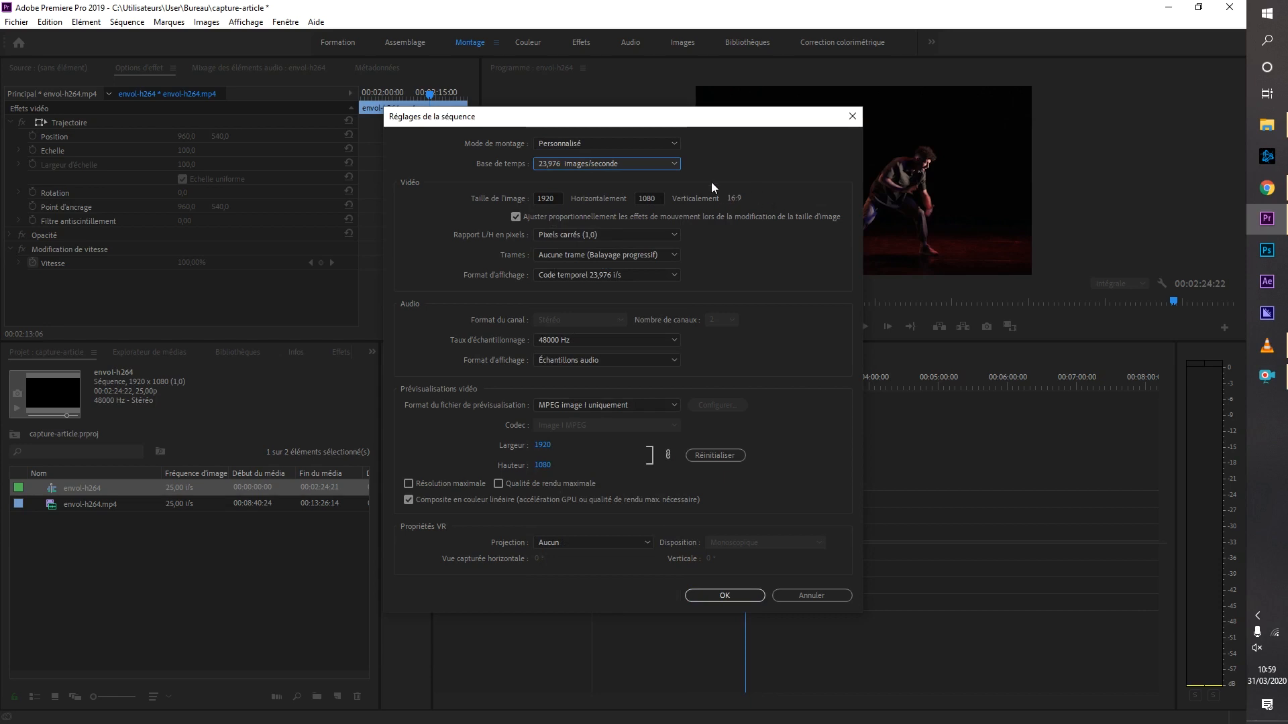
Set the sequence frame size to 1080 by 1350 pixels and apply the settings, accepting the deletion of preview files
left_click(557, 198)
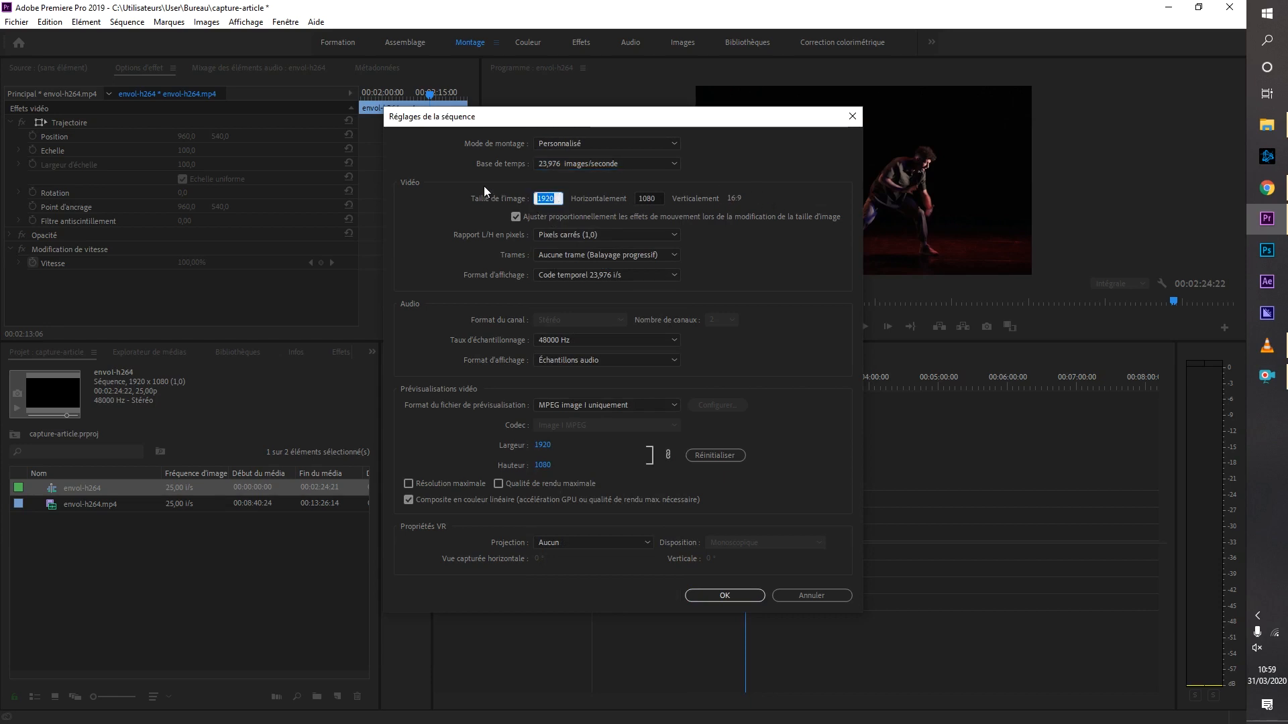
type("1080")
key("Tab")
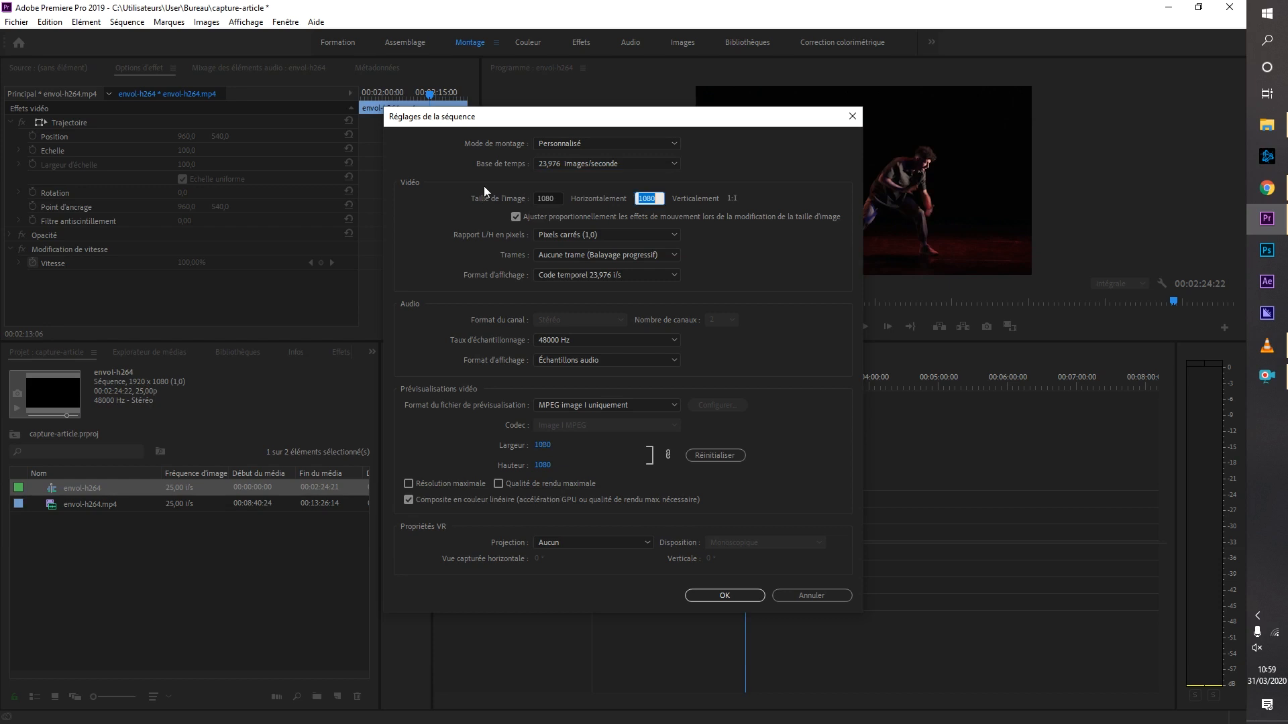
type("13502")
key("Tab")
left_click(737, 596)
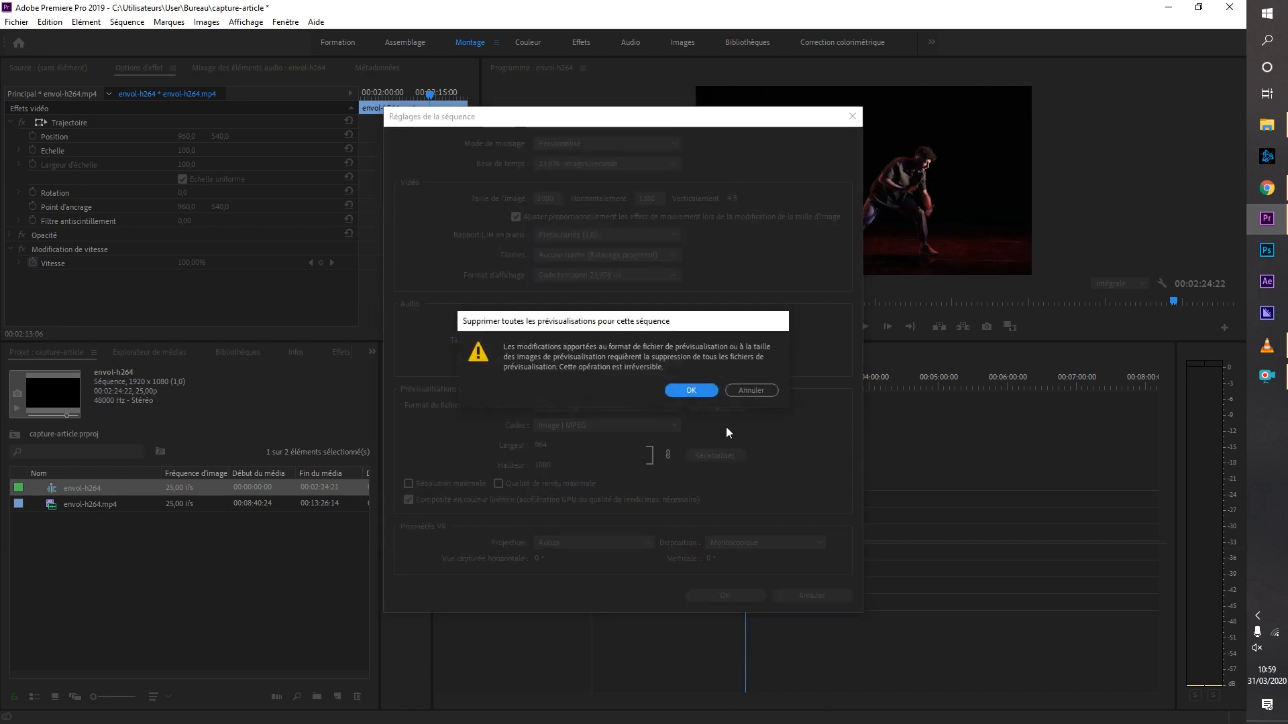
left_click(691, 390)
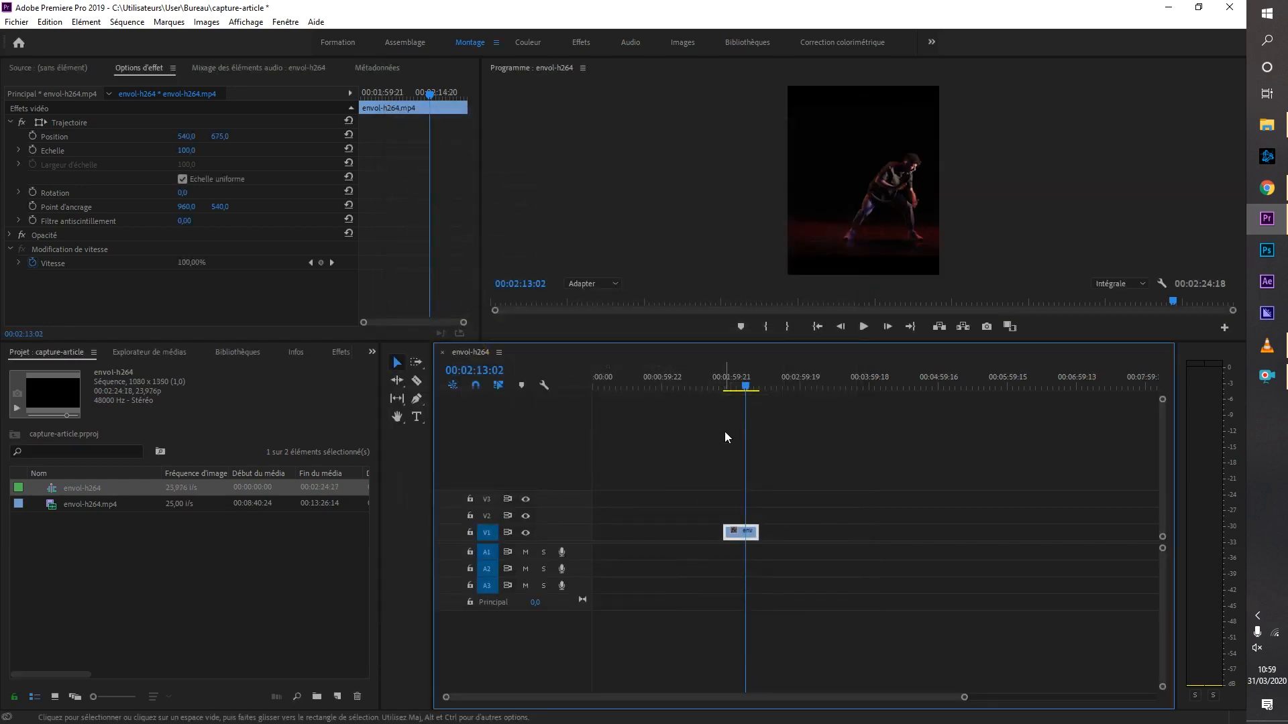
Go to 00:02:07:21 in the sequence and increase the scale of the envol-h264.mp4 clip
left_click_drag(751, 393, 739, 396)
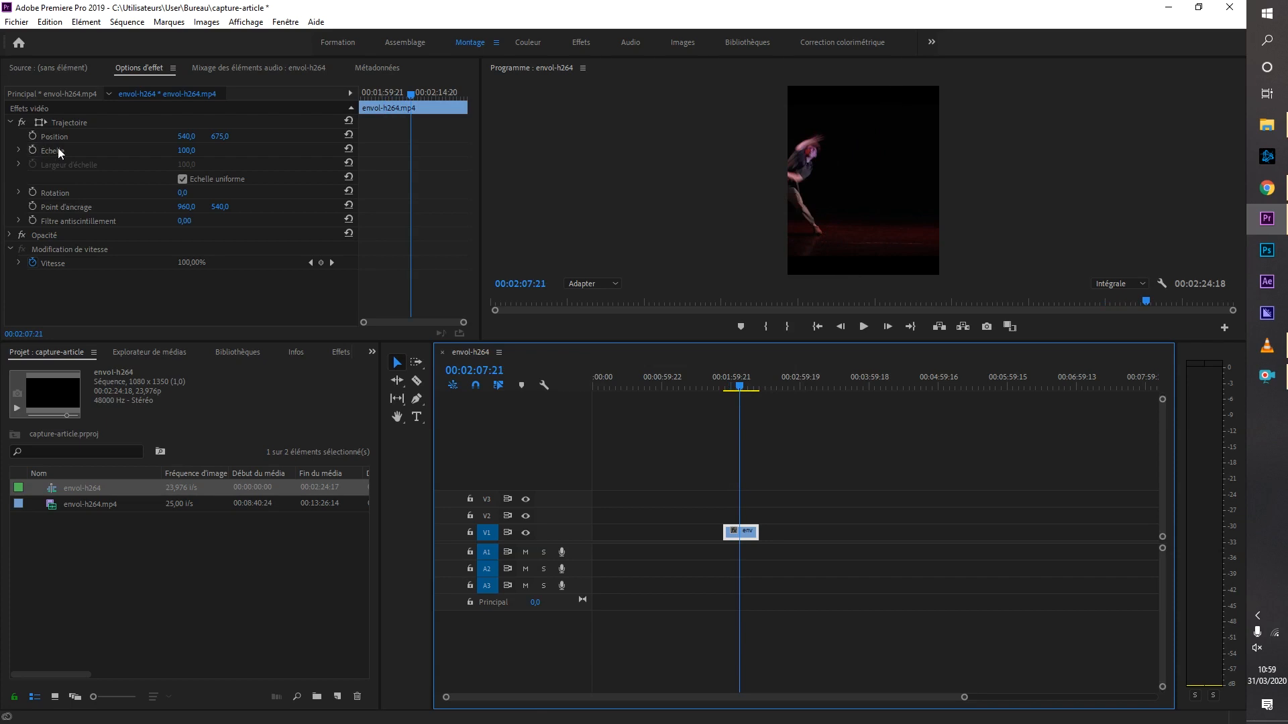
left_click_drag(189, 150, 207, 151)
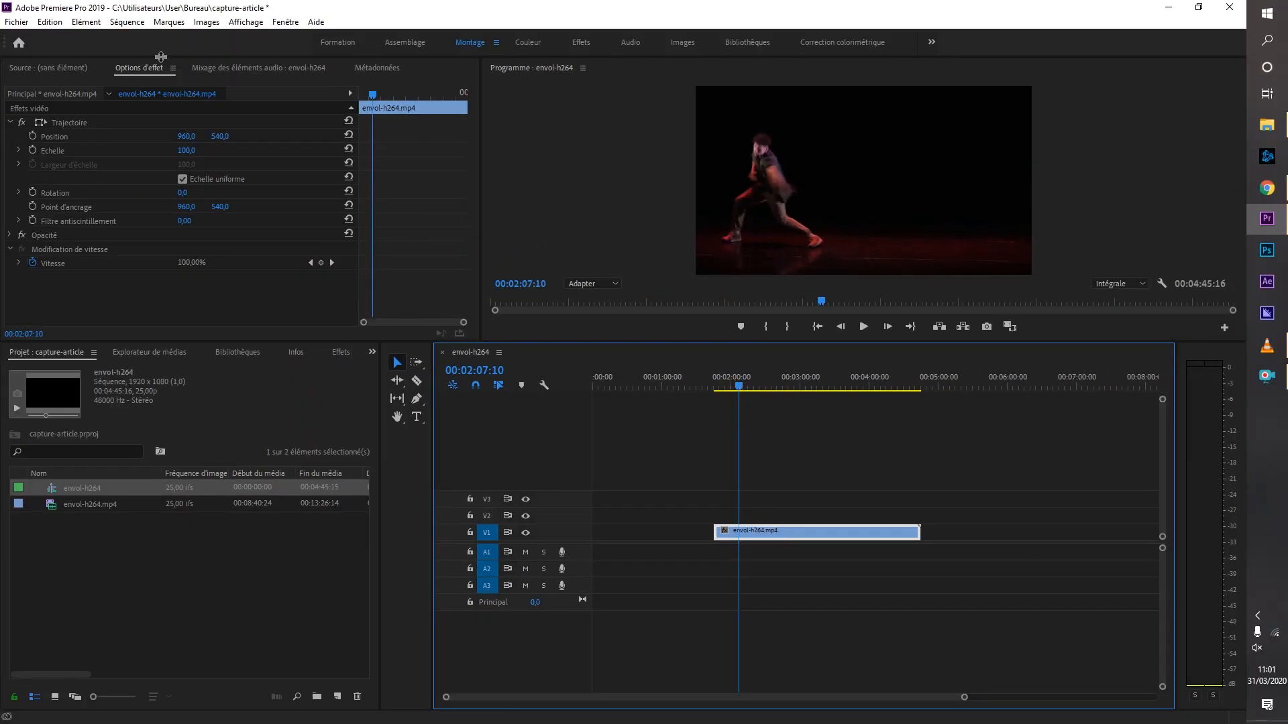
In the envol-h264 sequence settings, choose the Personnalisé editing mode and a time base of 23,976 images/seconde
left_click(139, 23)
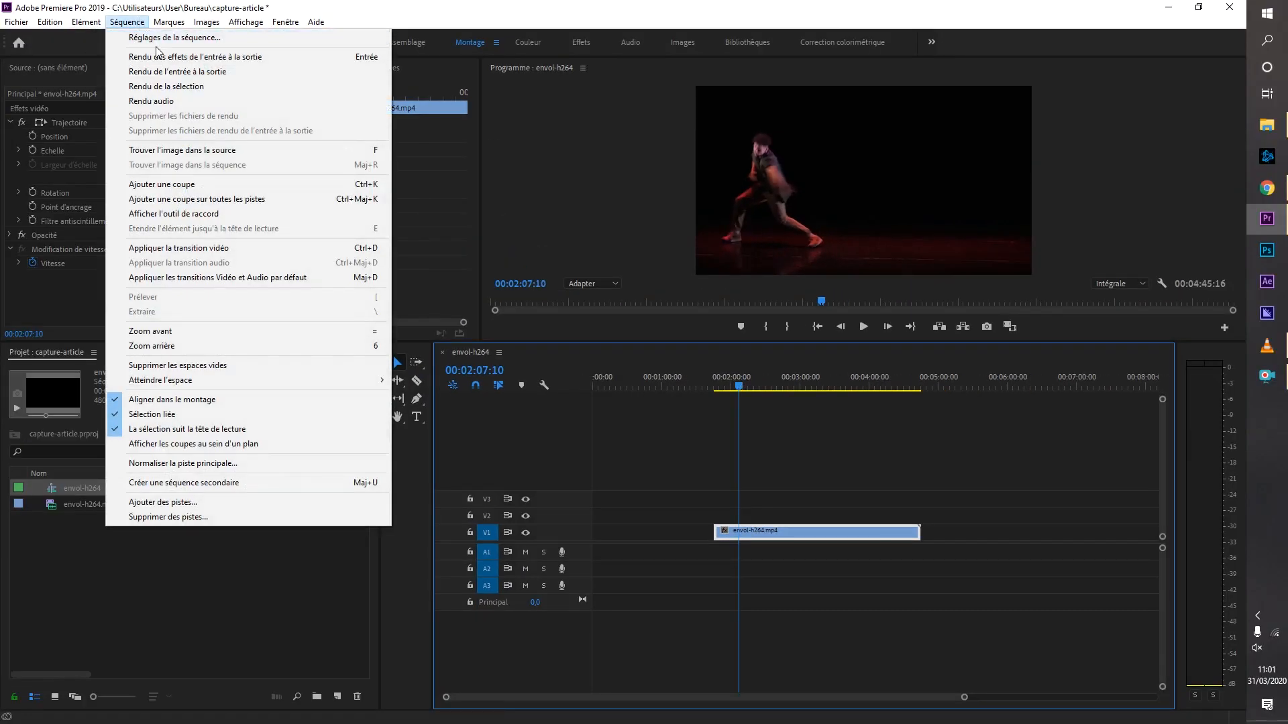
left_click(162, 38)
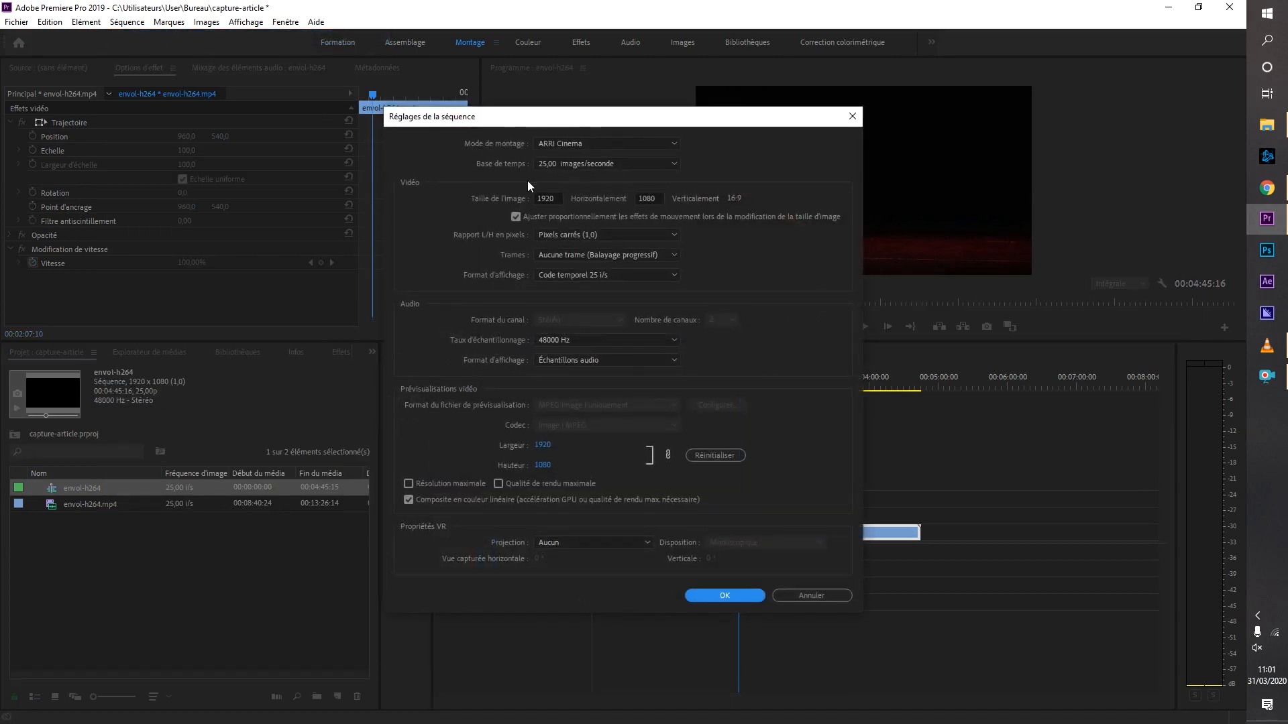
left_click(550, 144)
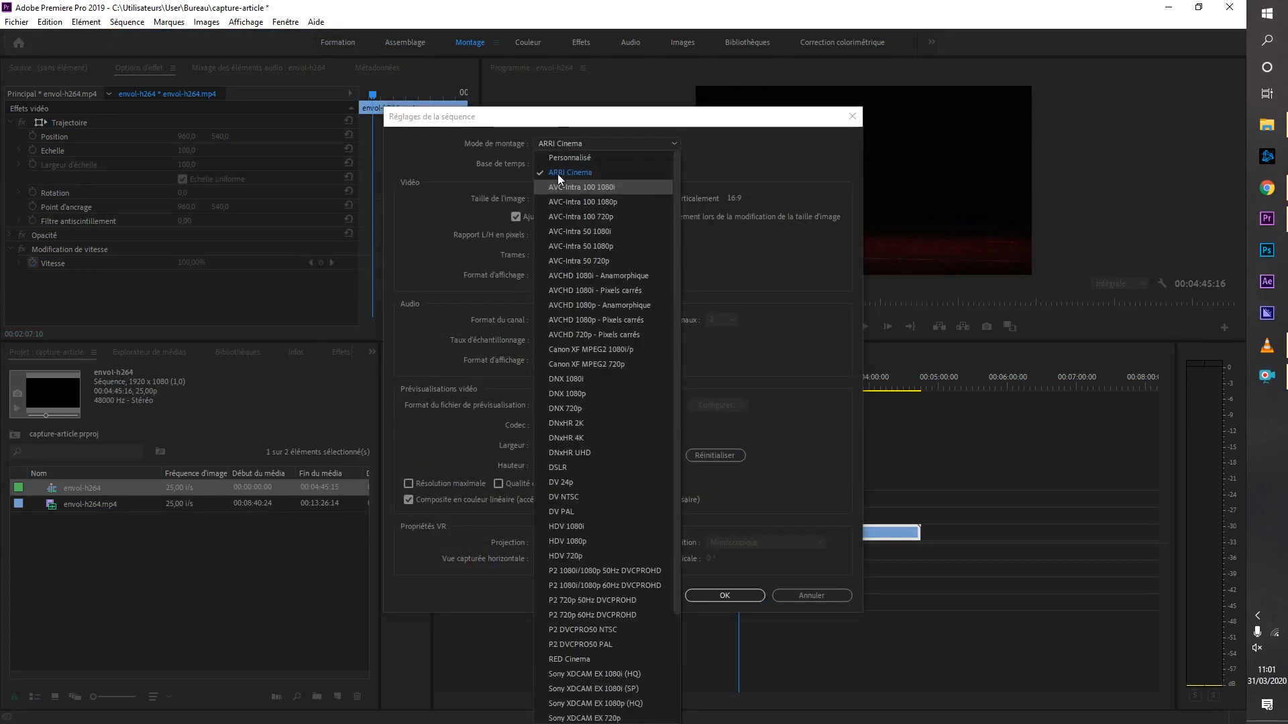
left_click(591, 157)
left_click(552, 167)
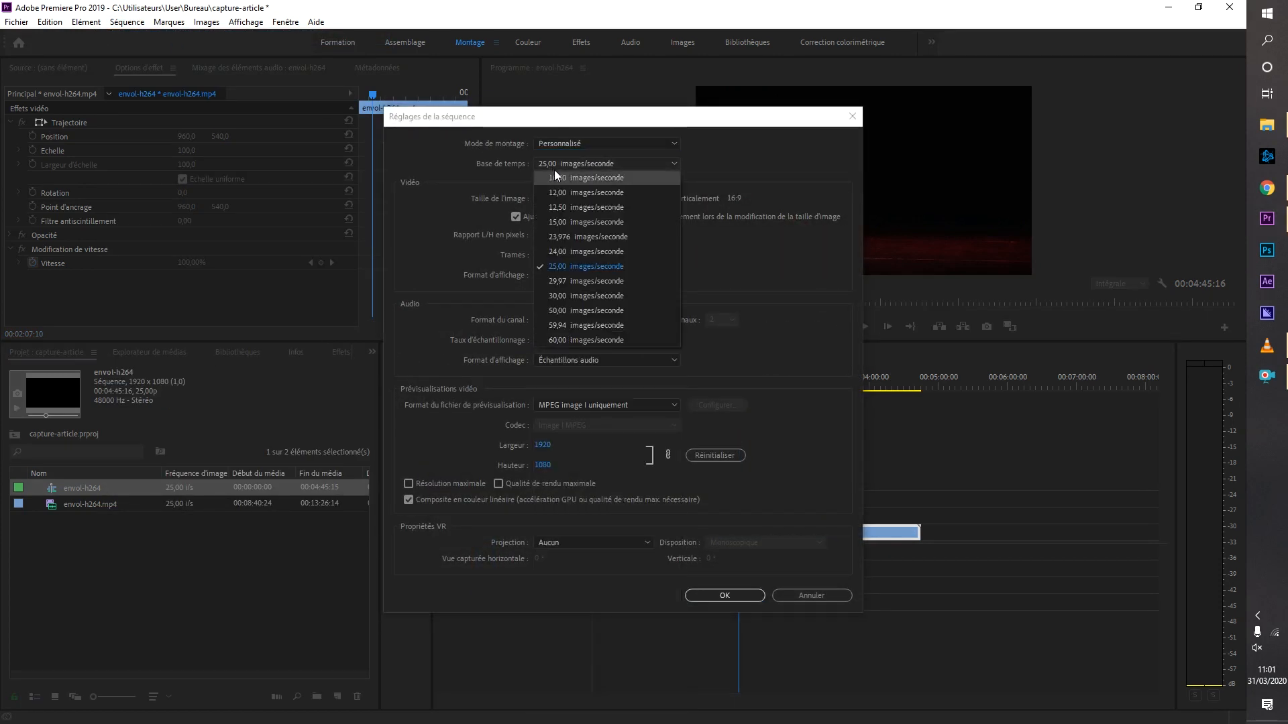
left_click(576, 236)
Set the sequence frame size to 1080 by 1920 pixels and apply it, accepting the deletion of preview files
left_click(555, 197)
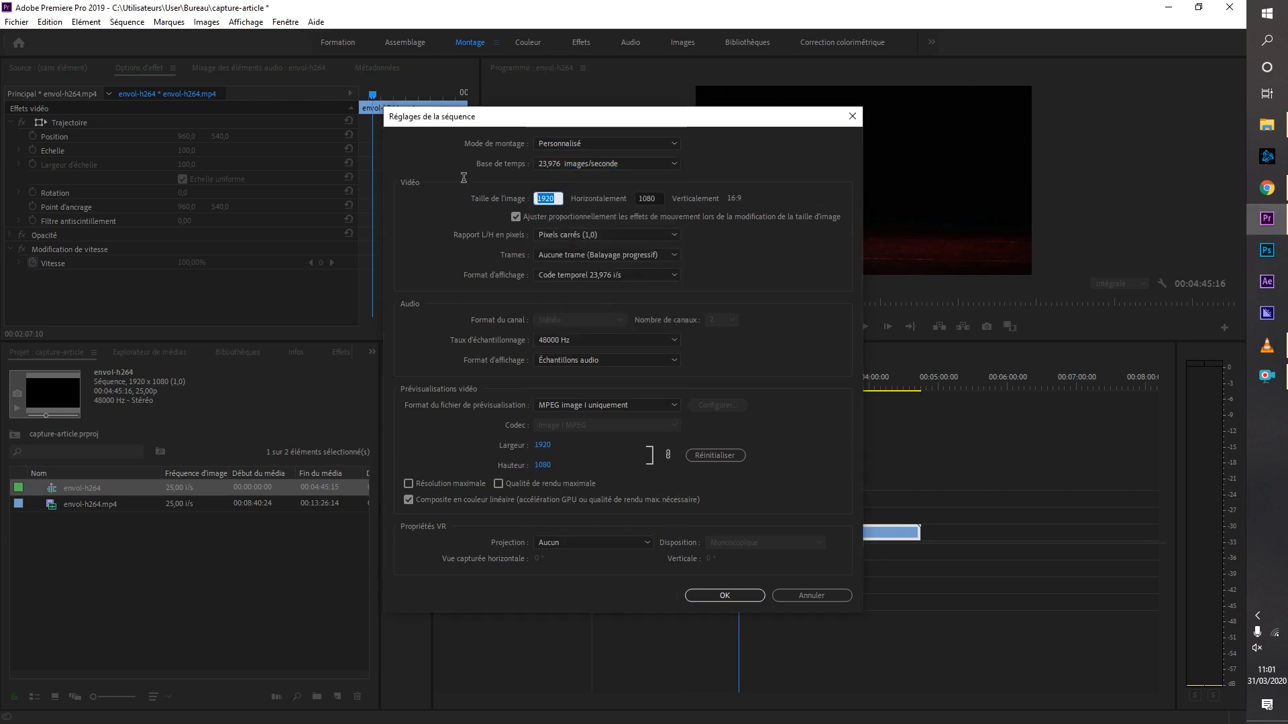
type("1080")
key("Tab")
type("19")
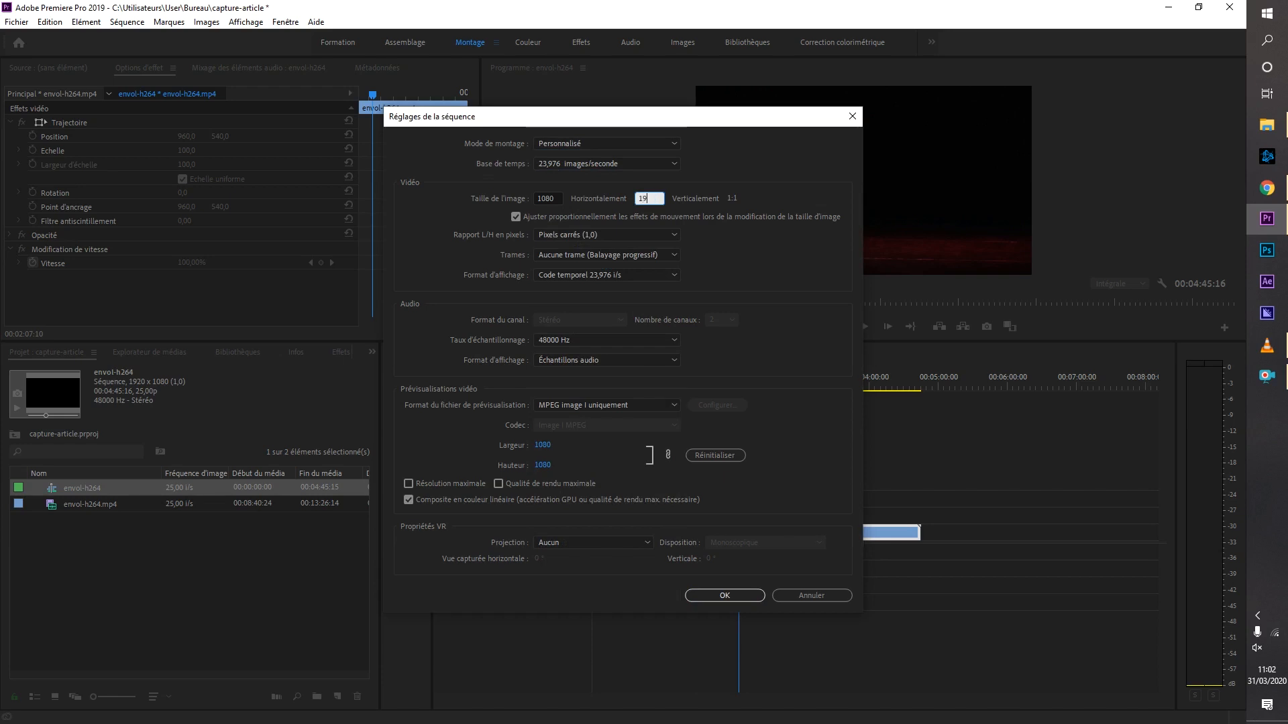
type("20")
key("Return")
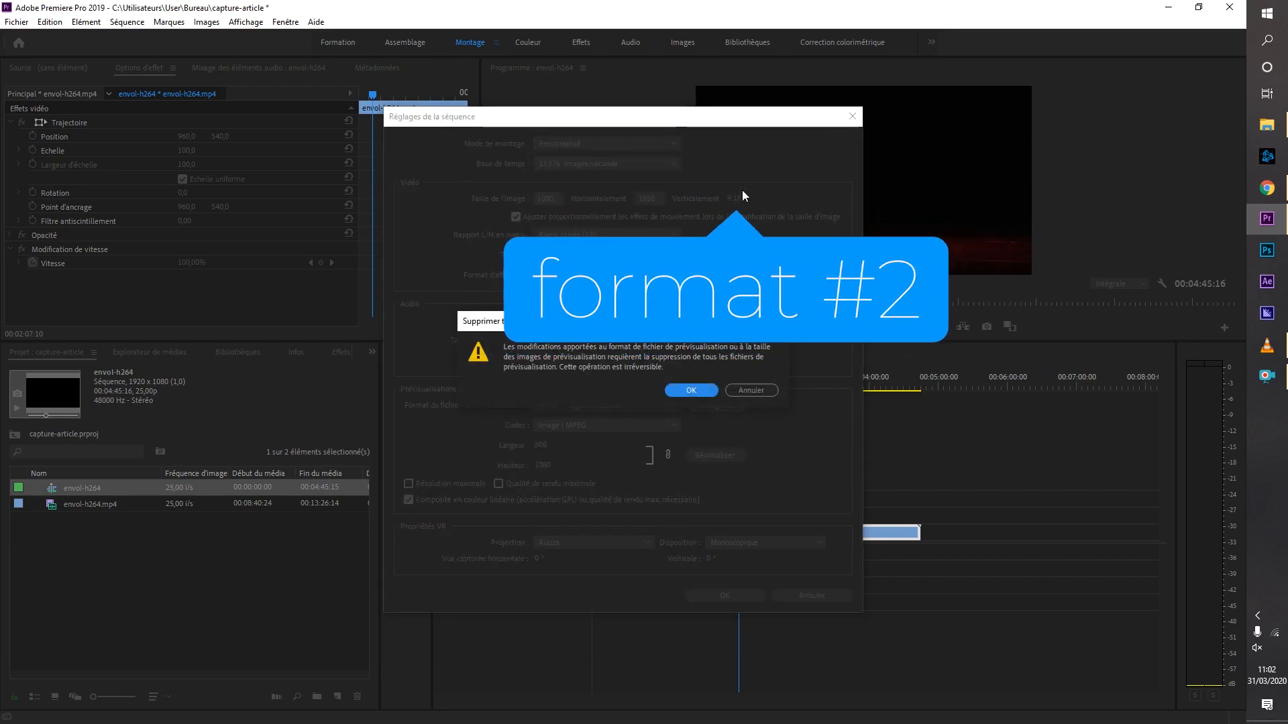
left_click(691, 390)
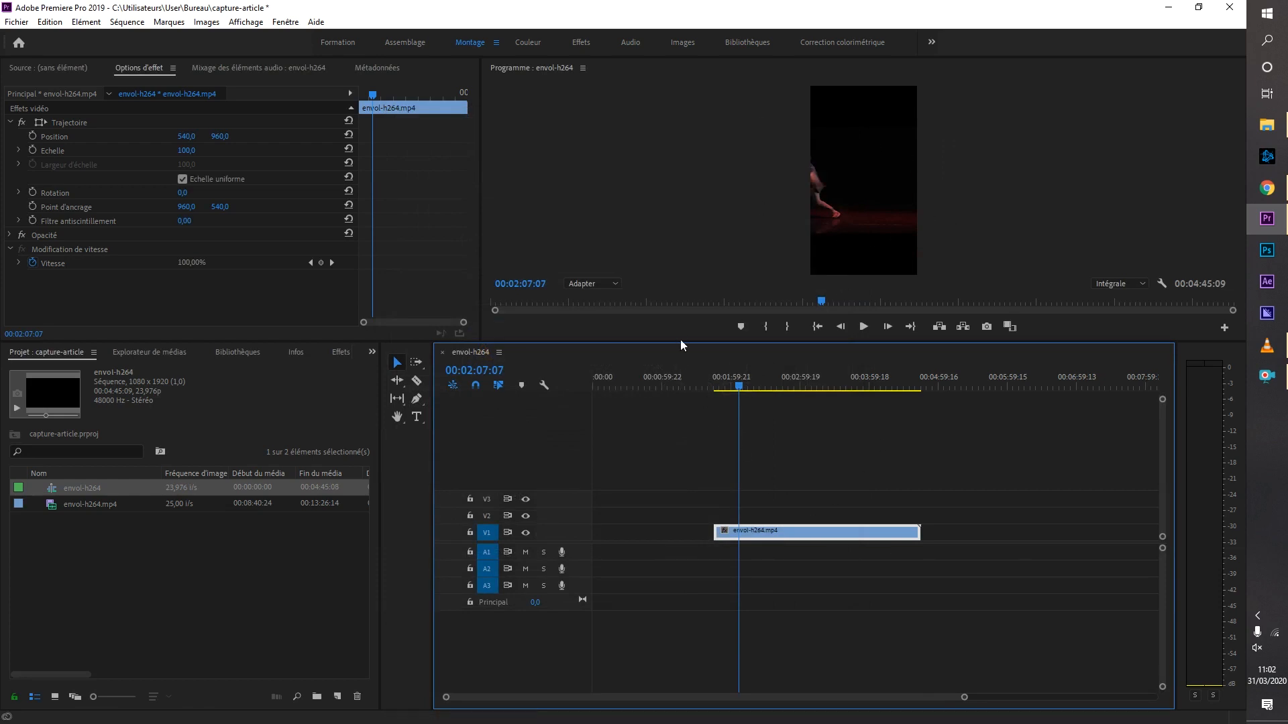
Enlarge the program preview, go to 00:02:00:08 and set the clip's scale to 179 to fill the vertical frame
left_click_drag(682, 342, 666, 449)
left_click(731, 494)
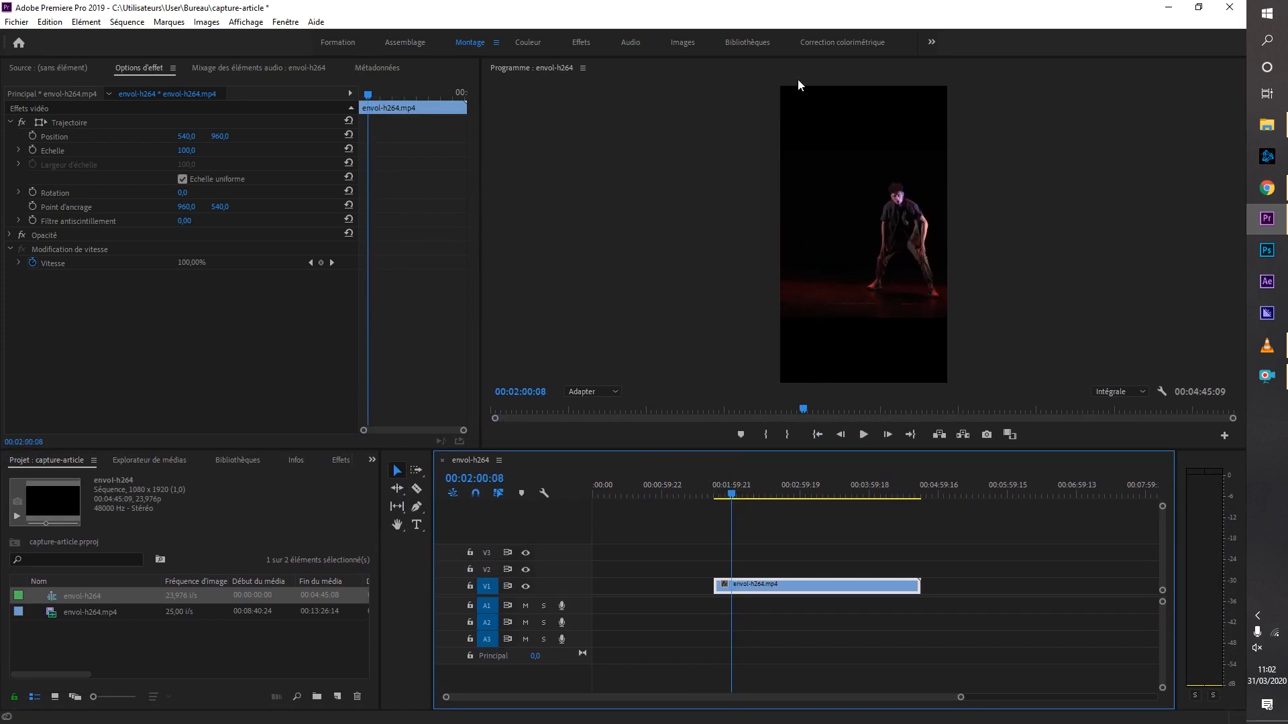
left_click(192, 150)
type("85")
key("Return")
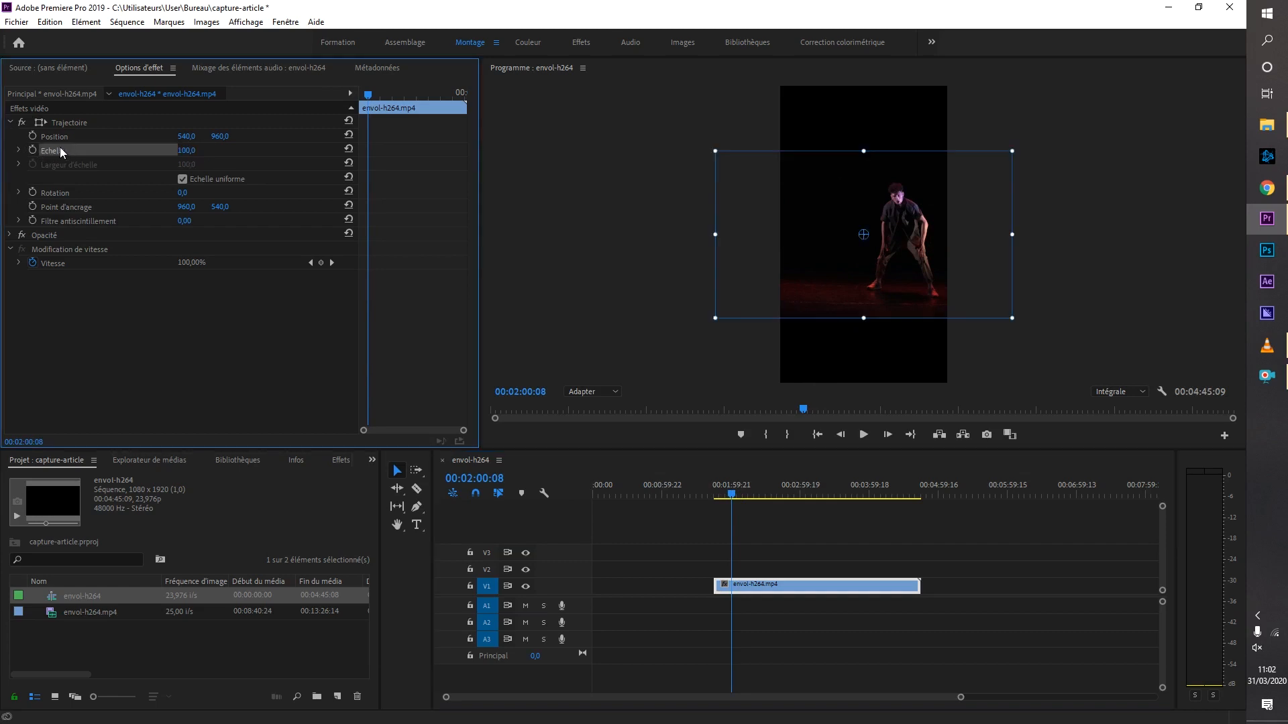
left_click_drag(185, 150, 248, 150)
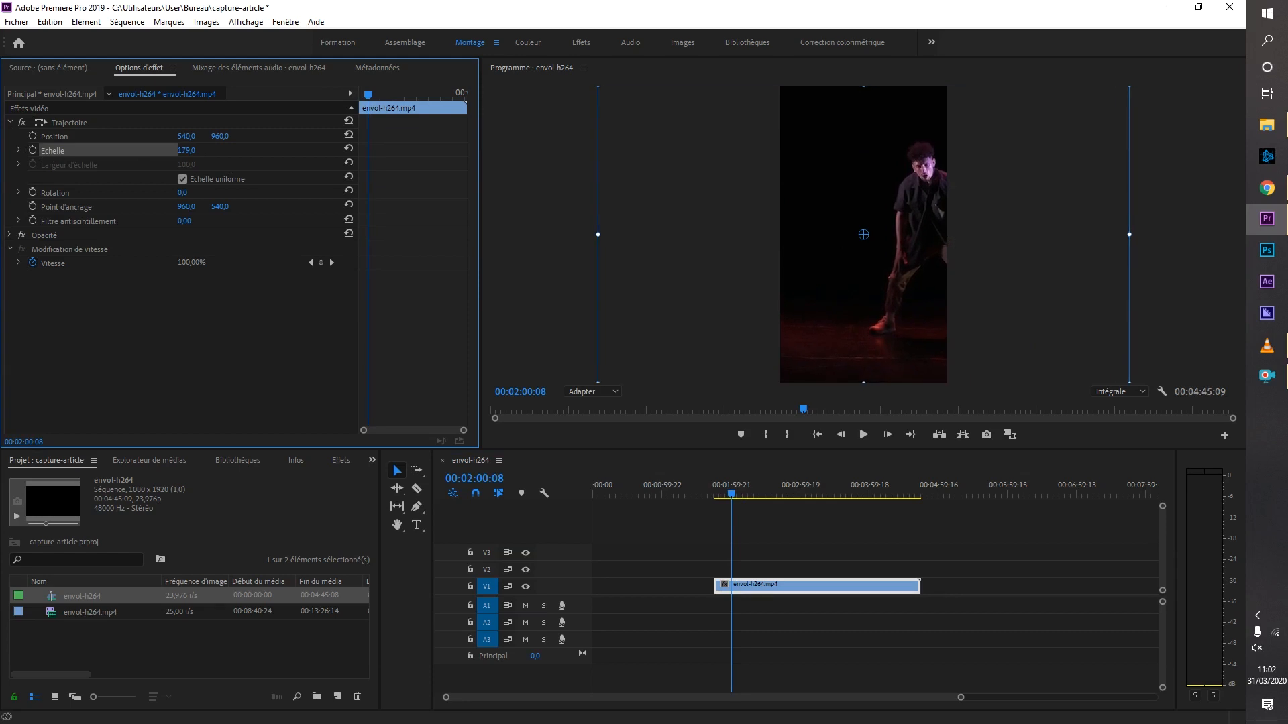
Go back to 00:01:46:13, enable position keyframing and set the clip's horizontal position to 1191 to bring the dancer into frame
mouse_move(732, 492)
left_mouse_down()
mouse_move(778, 489)
mouse_move(721, 501)
left_mouse_up()
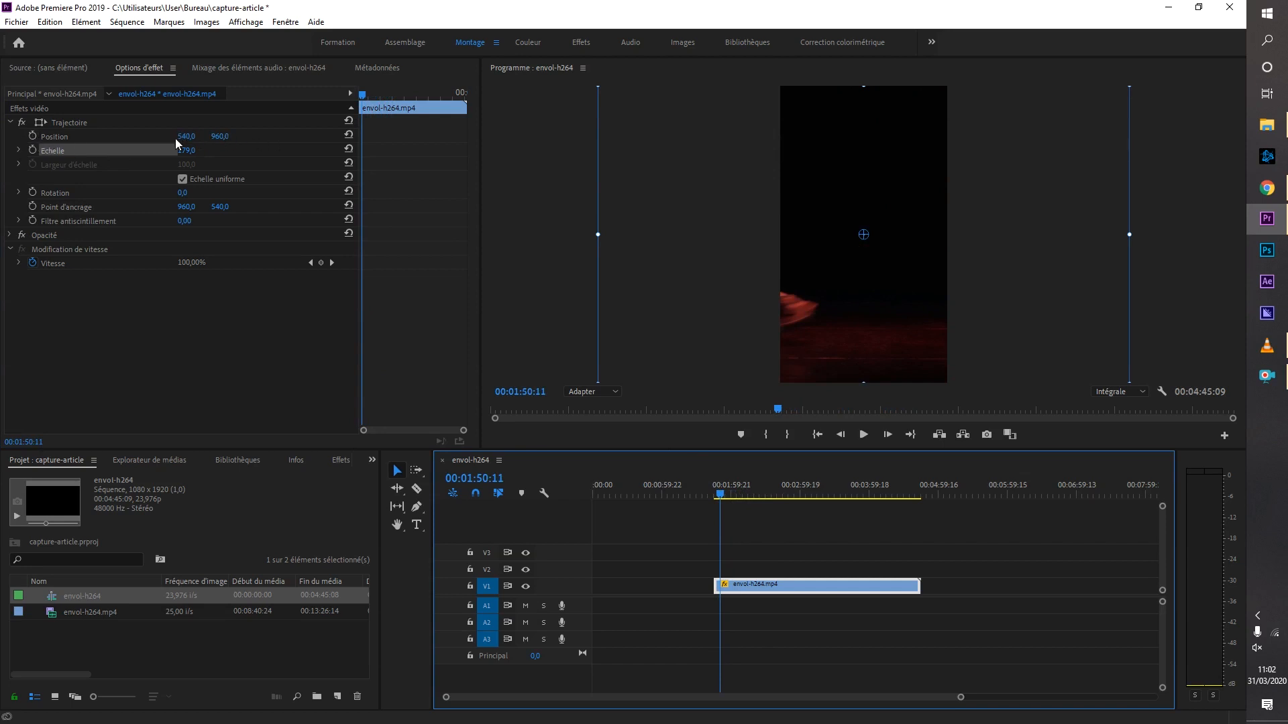
key("Left")
key("Left")
key("Left")
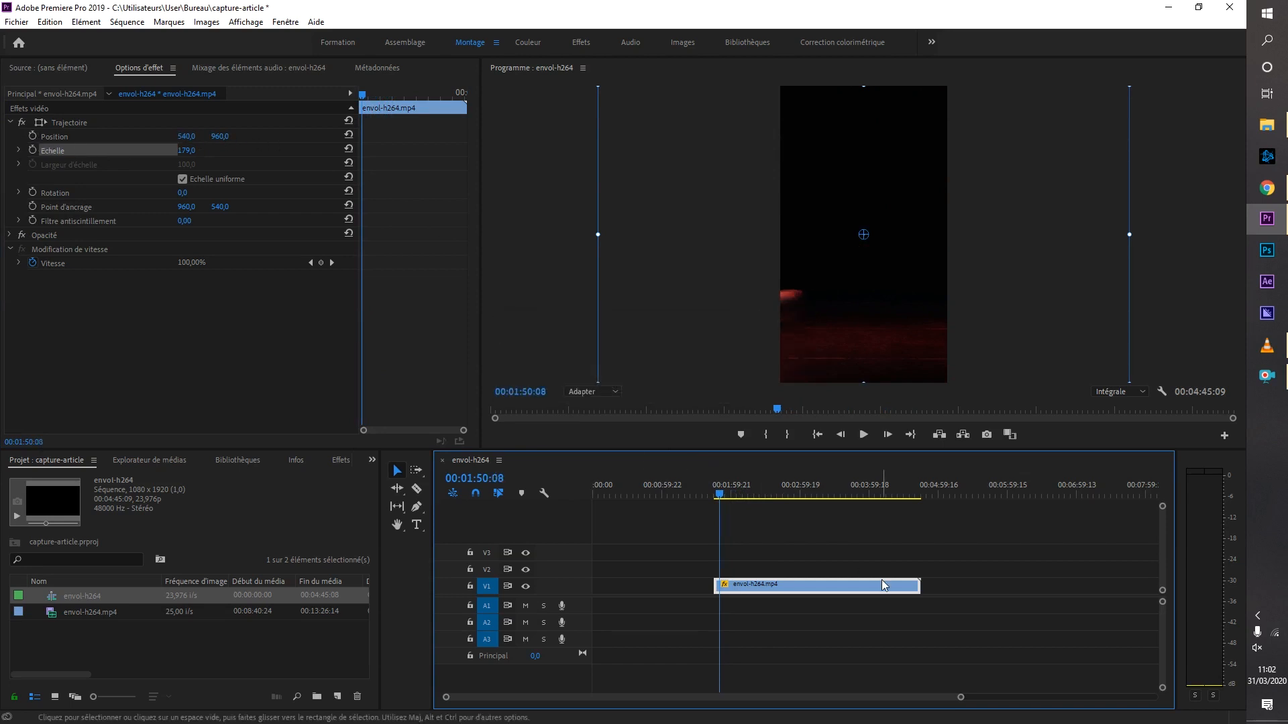
key("Left")
key("Left")
key("Left")
key("Left")
key("Left")
key("Left")
key("Left")
key("Left")
key("Left")
key("Left")
key("Left")
key("Left")
key("Left")
key("Left")
key("Left")
key("Left")
key("Left")
key("Left")
key("Left")
key("Left")
key("Left")
key("Left")
key("Left")
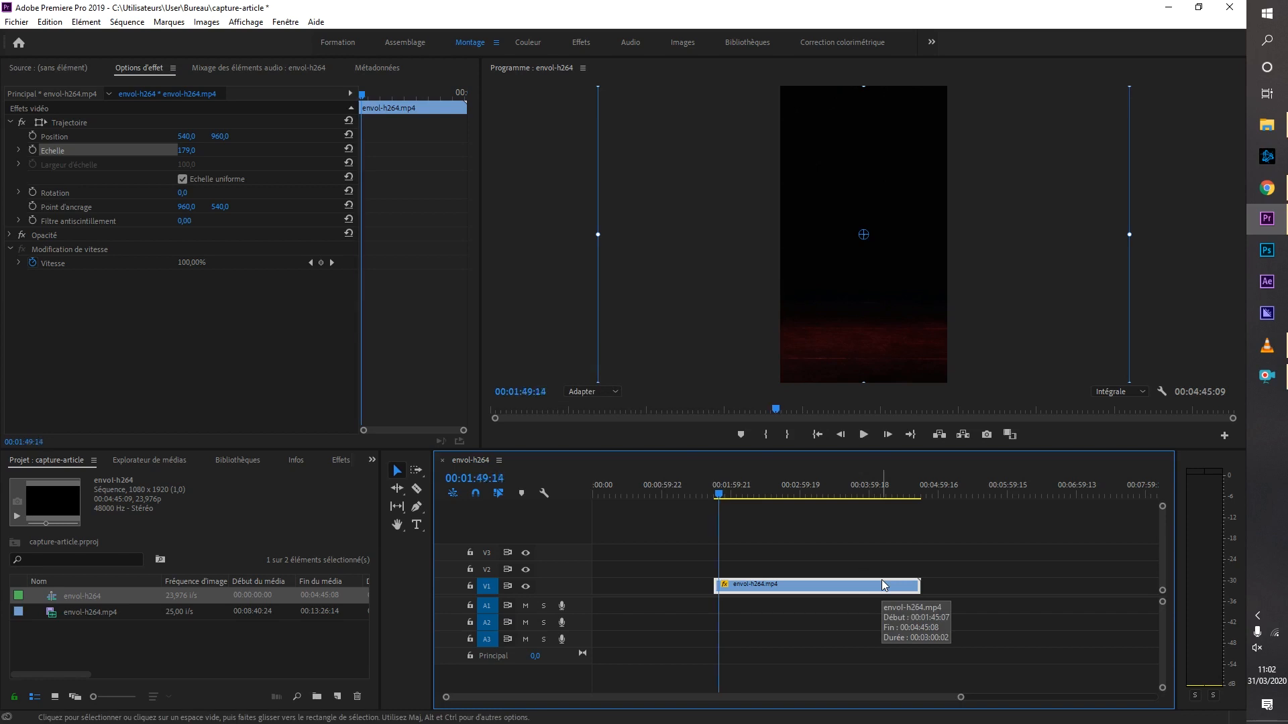
key("Left")
key("Left")
key("Left")
key("Left")
key("Left")
key("Left")
key("Left")
key("Left")
key("Left")
key("Left")
key("Left")
key("Left")
key("Left")
key("Left")
key("Left")
key("Left")
key("Left")
key("Left")
key("Left")
key("Left")
key("Left")
key("Left")
key("Left")
key("Left")
key("Left")
key("Left")
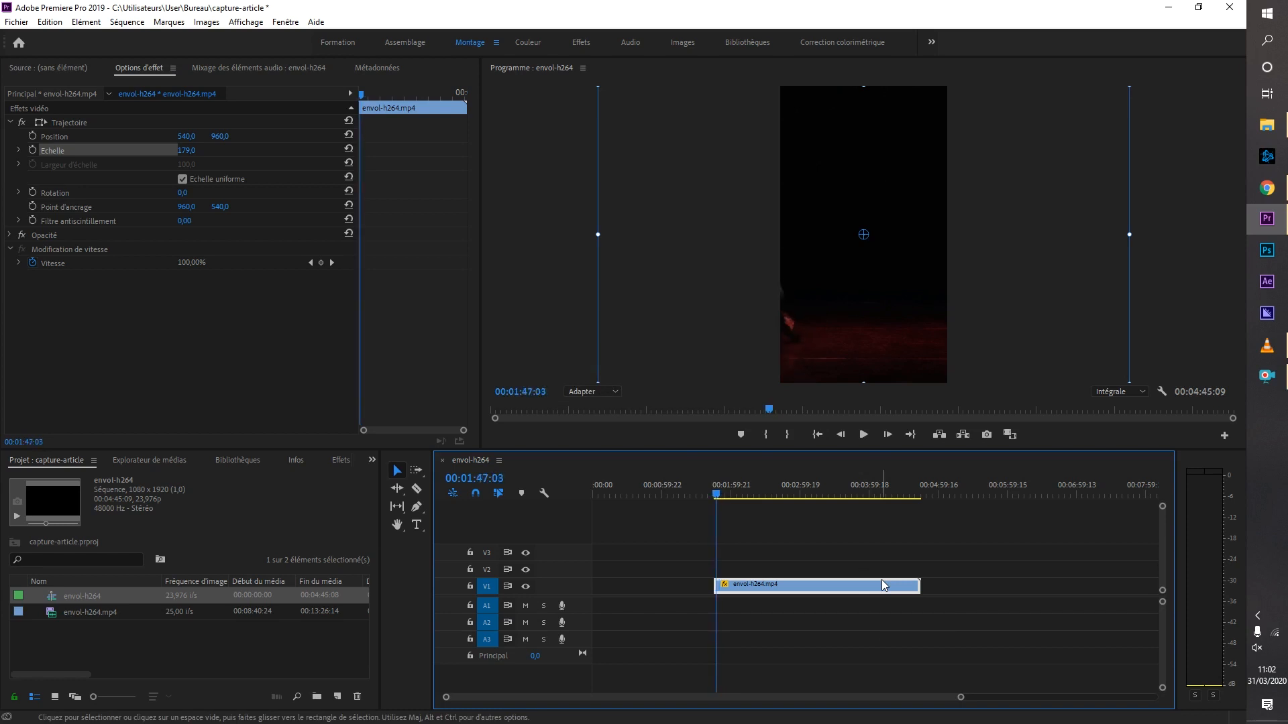
key("Left")
key("Left")
key("Left")
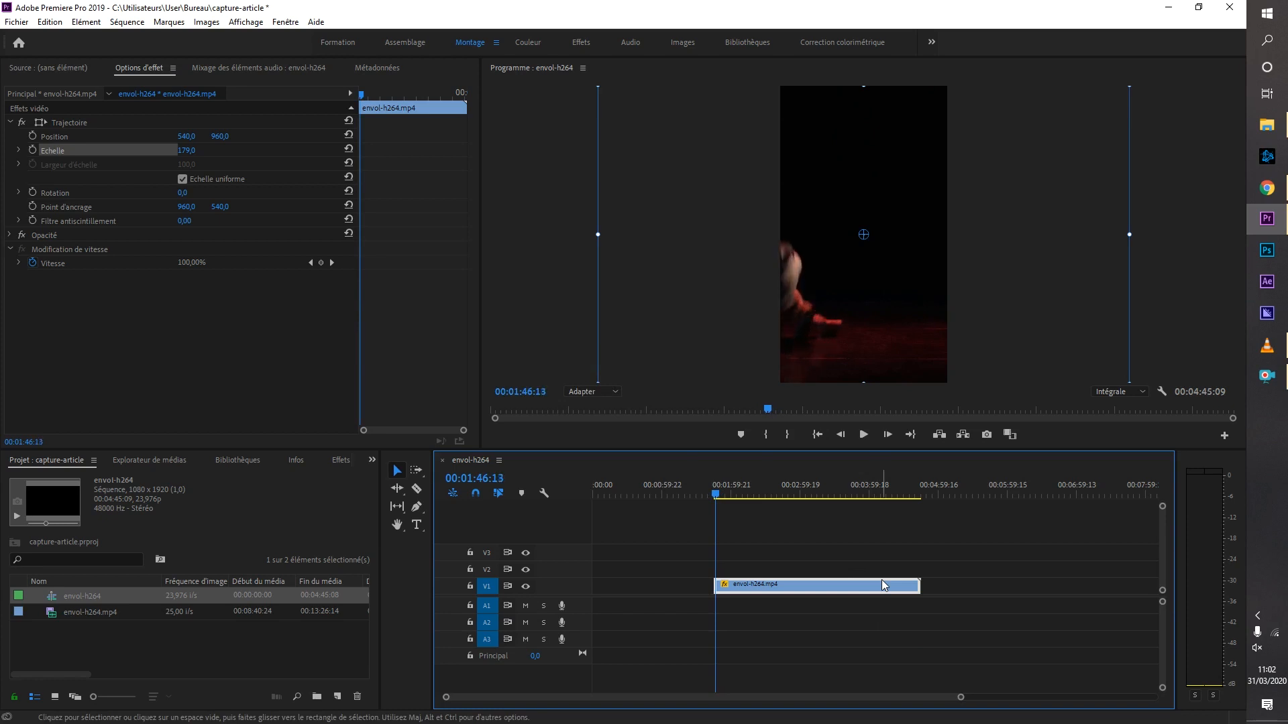
left_click(31, 136)
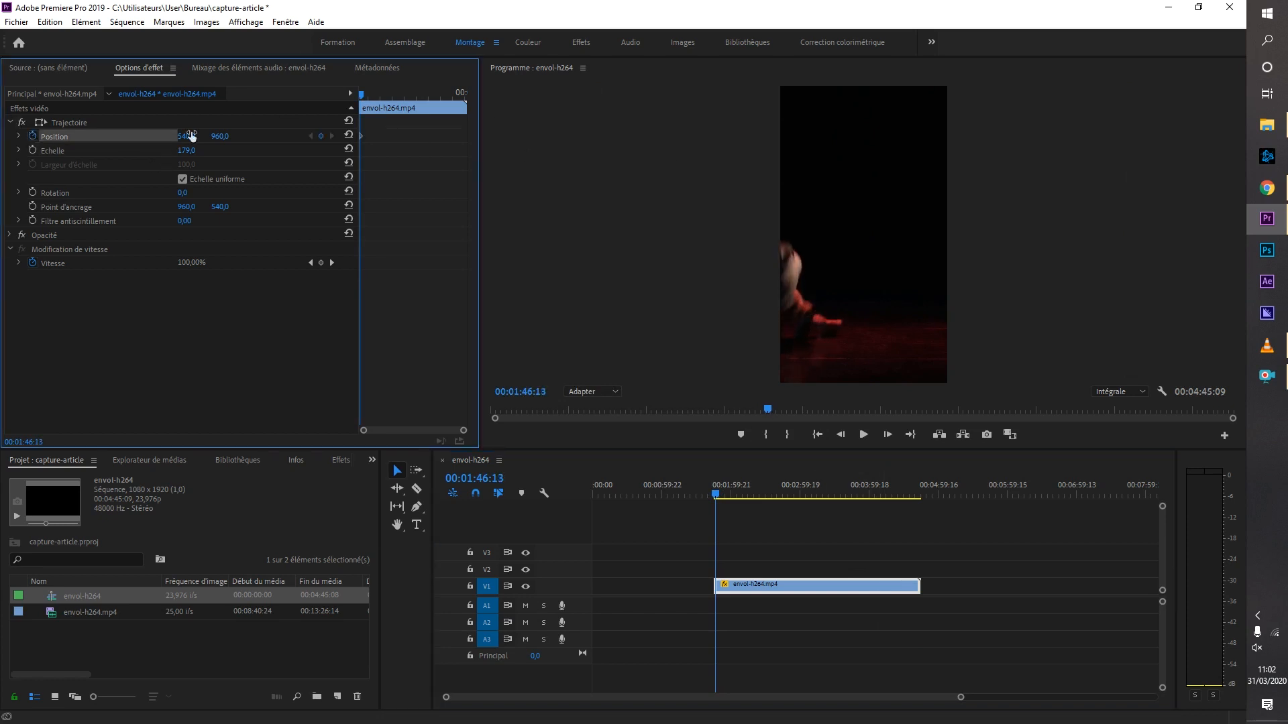
left_click_drag(187, 136, 622, 136)
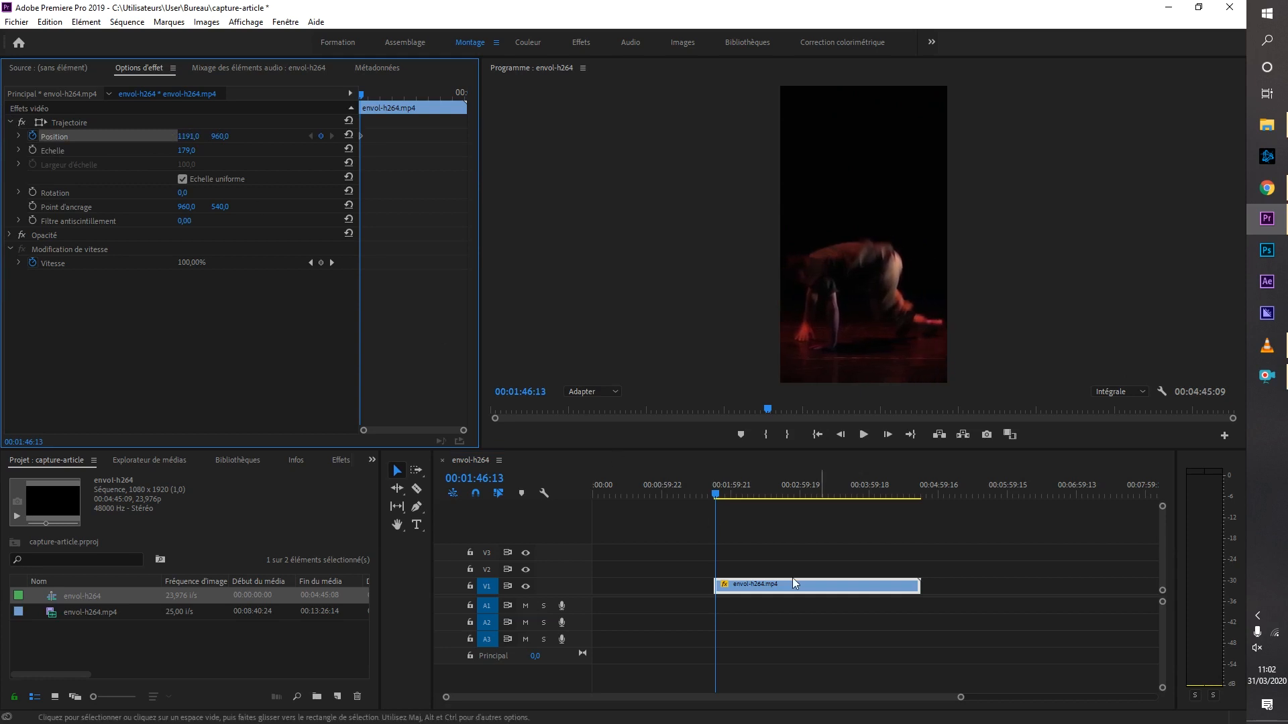
Add a second position keyframe at about 00:01:54:12 with a lower horizontal position for the clip
left_click_drag(716, 495, 727, 495)
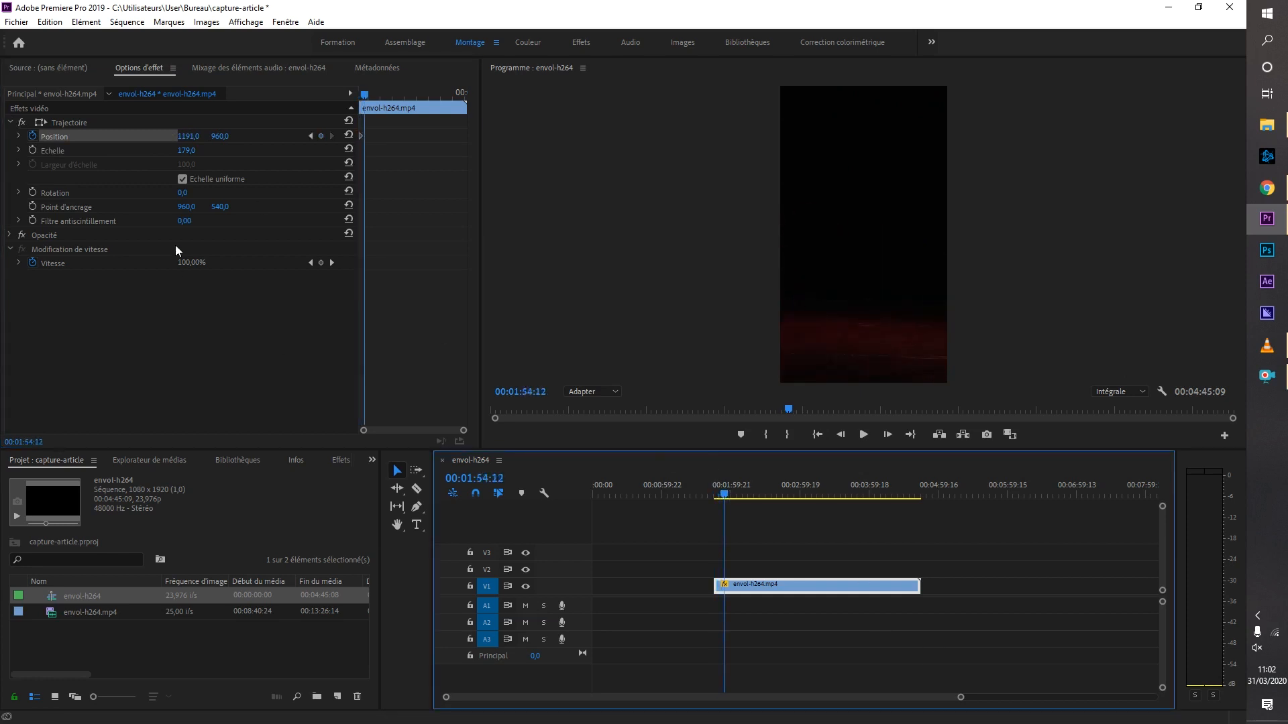
left_click(189, 136)
type("47")
key("Return")
Go back to 00:01:51:23 and increase the clip's horizontal position to bring the dancer back into frame with an intermediate keyframe
key("Left")
key("Left")
key("Left")
key("Left")
key("Left")
key("Left")
key("Left")
key("Left")
key("Left")
key("Left")
key("Left")
key("Left")
key("Left")
key("Left")
key("Left")
key("Left")
key("Left")
key("Left")
key("Left")
key("Left")
key("Left")
key("Left")
key("Left")
key("Left")
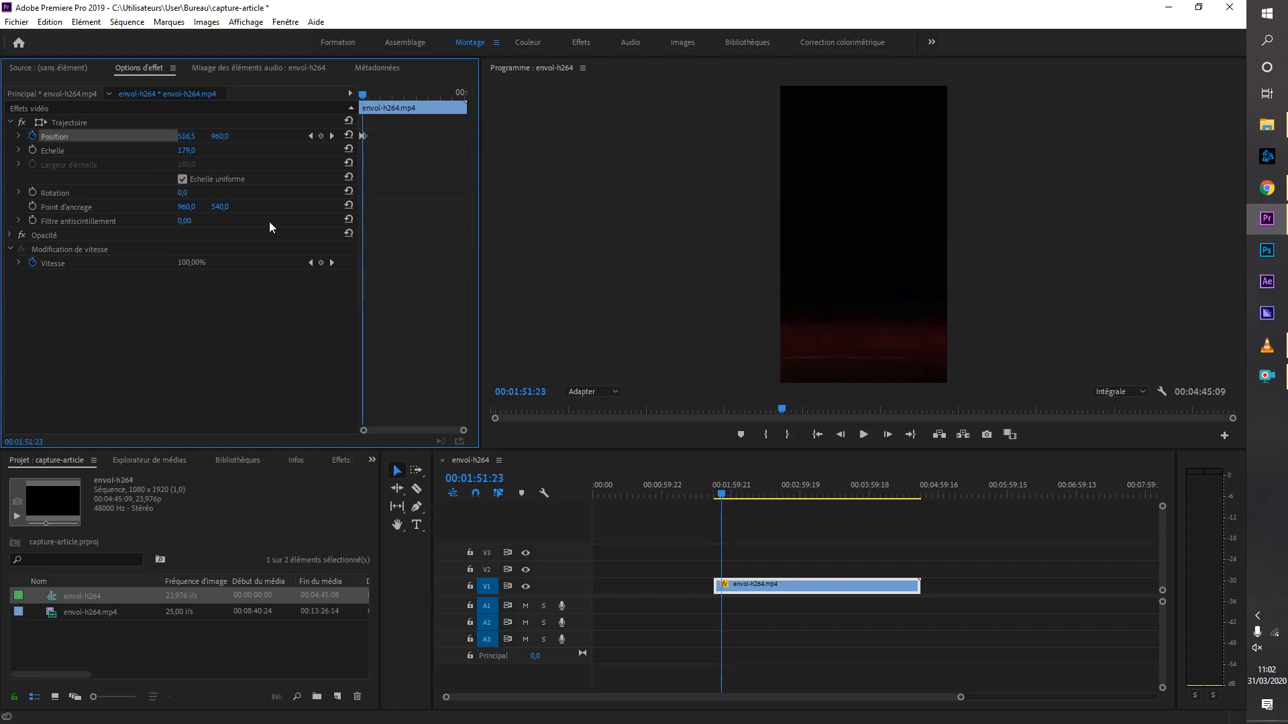
left_click_drag(191, 137, 968, 137)
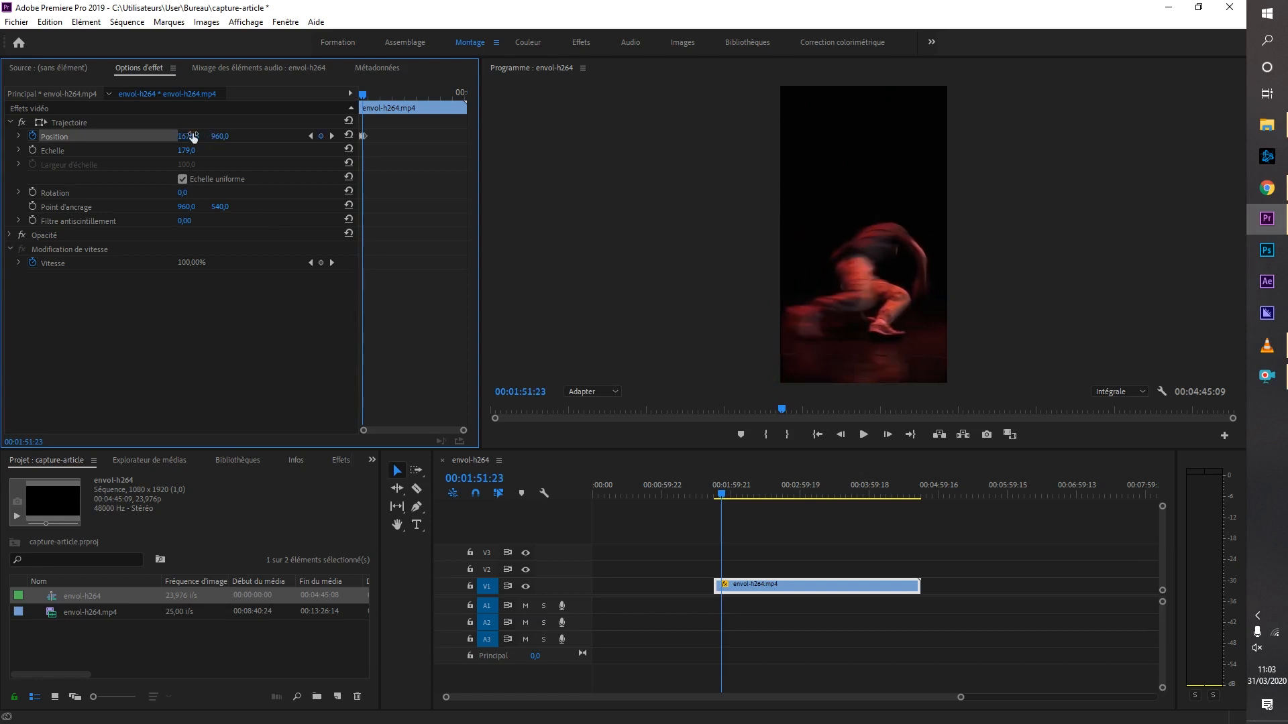
Go back to 00:01:47:06 and set the clip's horizontal position to 1504.1 to recentre the dancer with a new keyframe
key("Left")
key("Left")
key("Left")
key("Left")
key("Left")
key("Left")
key("Left")
key("Left")
key("Left")
key("Left")
key("Left")
key("Left")
key("Left")
key("Left")
key("Left")
key("Left")
key("Left")
key("Left")
key("Left")
key("Left")
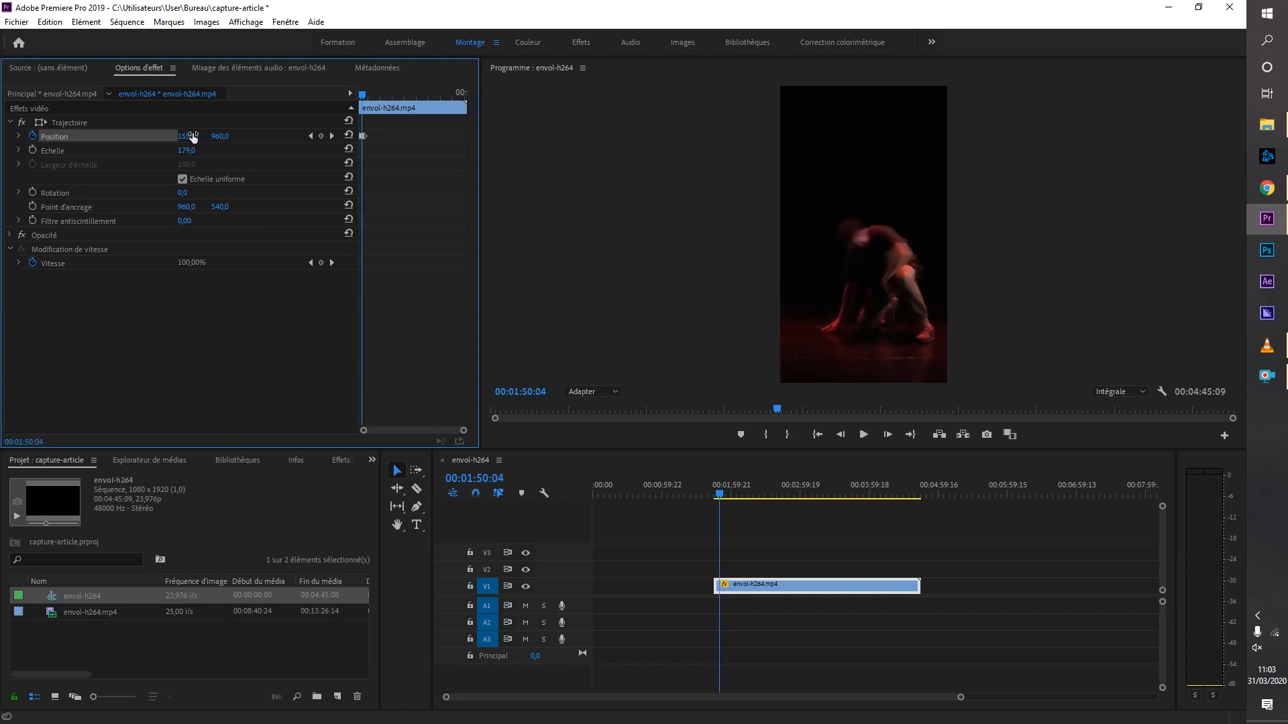
key("Left")
key("Left")
key("Left")
key("Left")
key("Left")
key("Left")
key("Left")
key("Left")
key("Left")
key("Left")
key("Left")
key("Left")
key("Left")
key("Left")
key("Left")
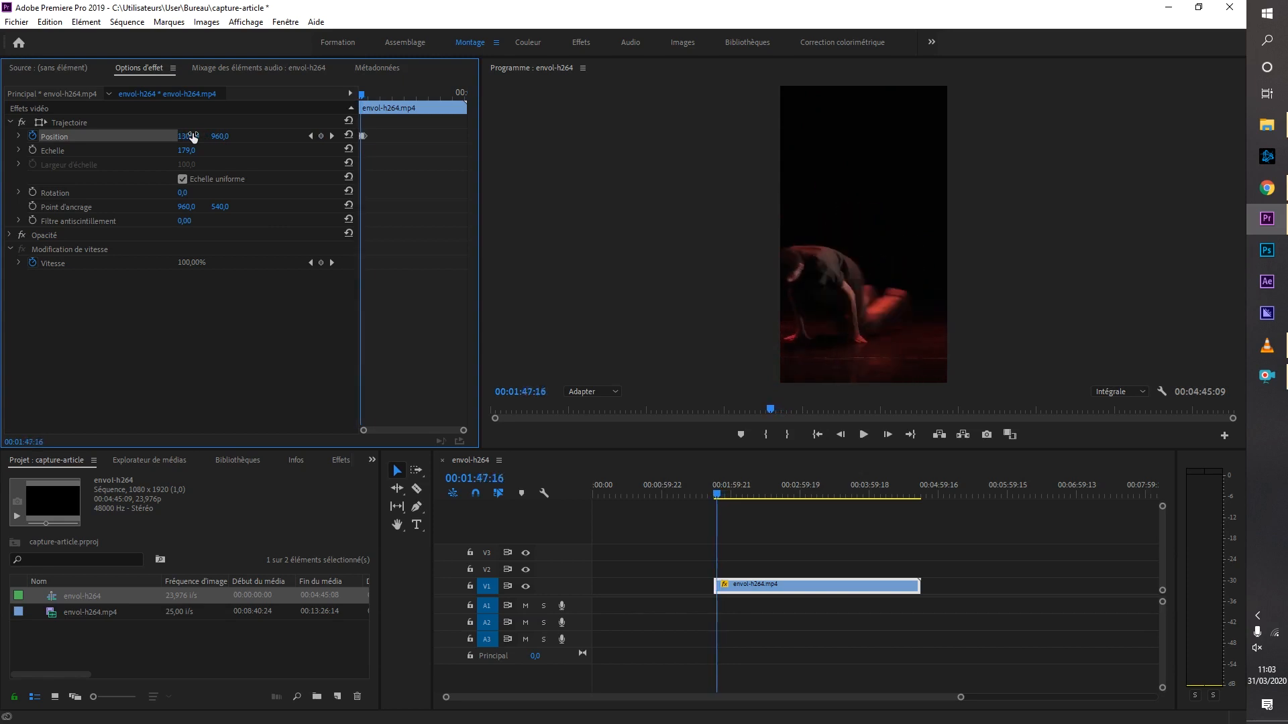
key("Left")
key("Left")
key("Left")
key("Left")
key("Left")
key("Left")
key("Left")
key("Left")
key("Left")
key("Left")
left_click_drag(183, 137, 323, 138)
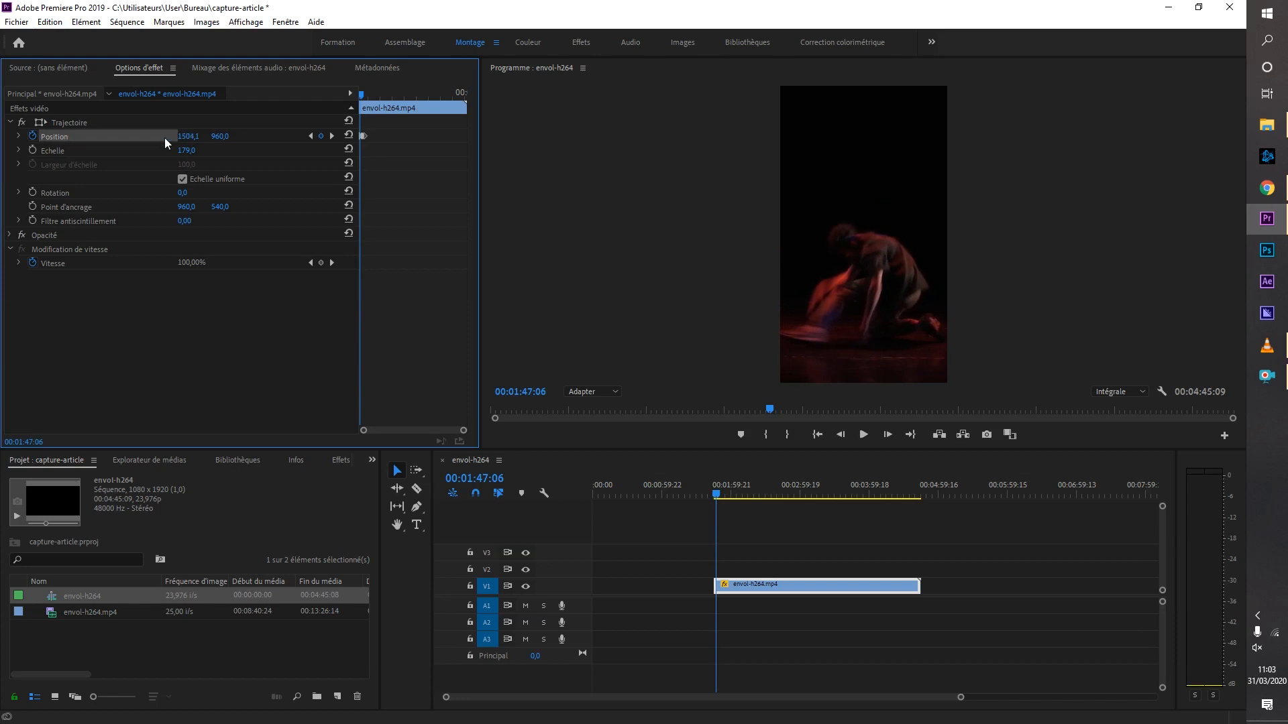
Review the dancer's framing across the position keyframes, going back to about 00:01:45:06 and advancing frame by frame to 00:01:51:05
key("Left")
key("Left")
key("Left")
key("Left")
key("Left")
key("Left")
key("Left")
key("Left")
key("Left")
key("Left")
key("Left")
key("Left")
key("Left")
key("Left")
key("Left")
key("Left")
key("Left")
key("Left")
key("Left")
key("Left")
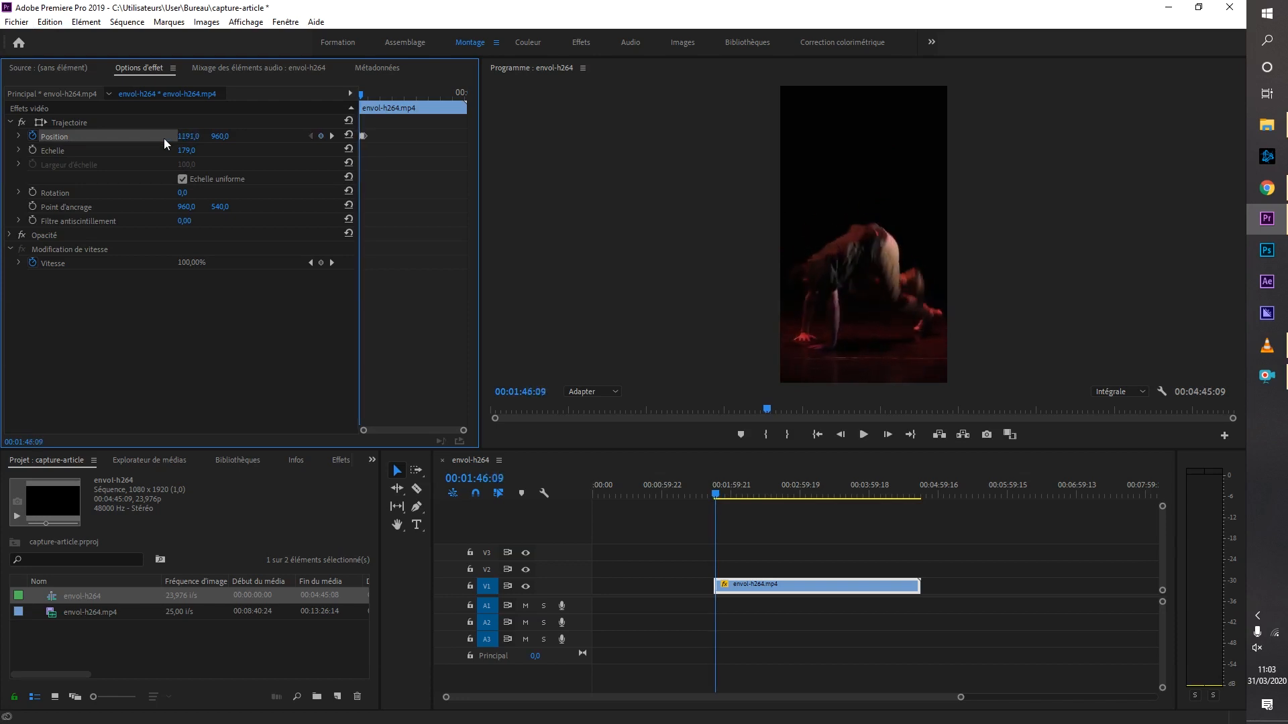
key("Left")
key("Left")
key("Left")
key("Left")
key("Left")
key("Left")
key("Left")
key("Left")
key("Left")
key("Left")
key("Left")
key("Left")
key("Left")
key("Left")
key("Right")
key("Right")
key("Right")
key("Right")
key("Right")
key("Right")
key("Right")
key("Right")
key("Right")
key("Right")
key("Right")
key("Right")
key("Right")
key("Right")
key("Right")
key("Right")
key("Right")
key("Right")
key("Right")
key("Right")
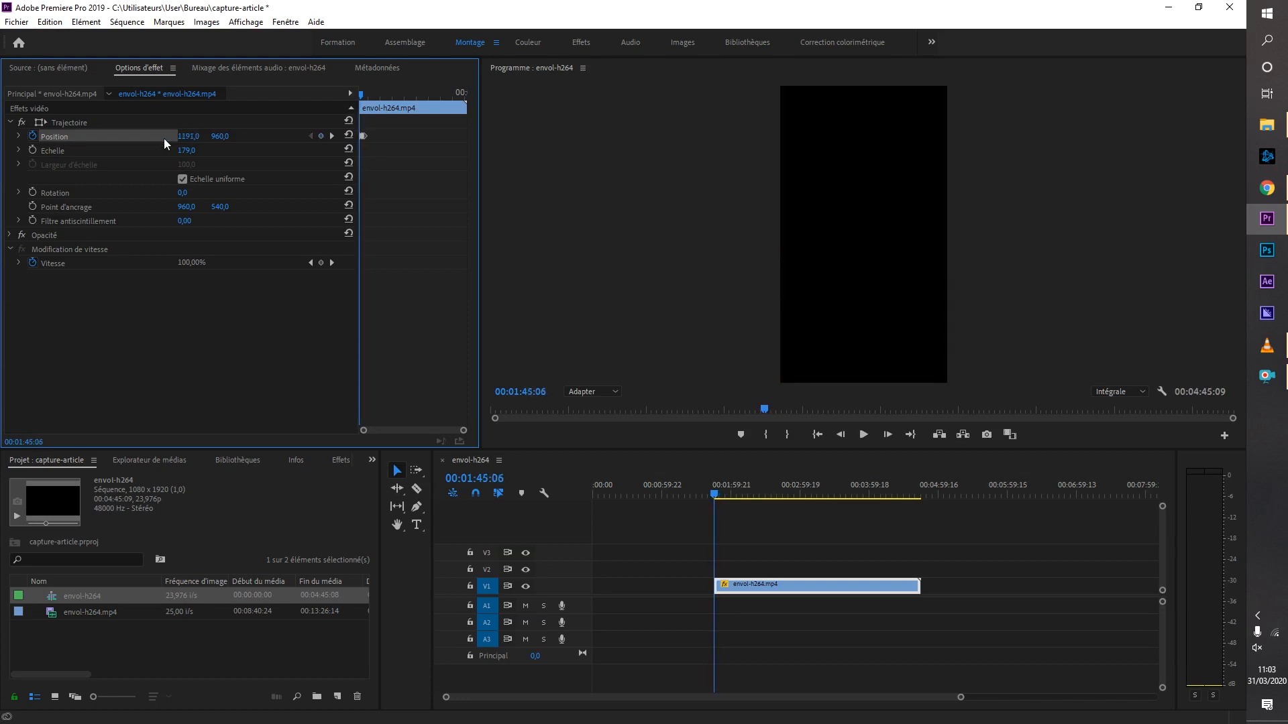
key("Right")
key("Right")
key("Right")
key("Right")
key("Right")
key("Right")
key("Right")
key("Right")
key("Right")
key("Right")
key("Right")
key("Right")
key("Right")
key("Right")
key("Right")
key("Right")
key("Right")
key("Right")
key("Right")
key("Right")
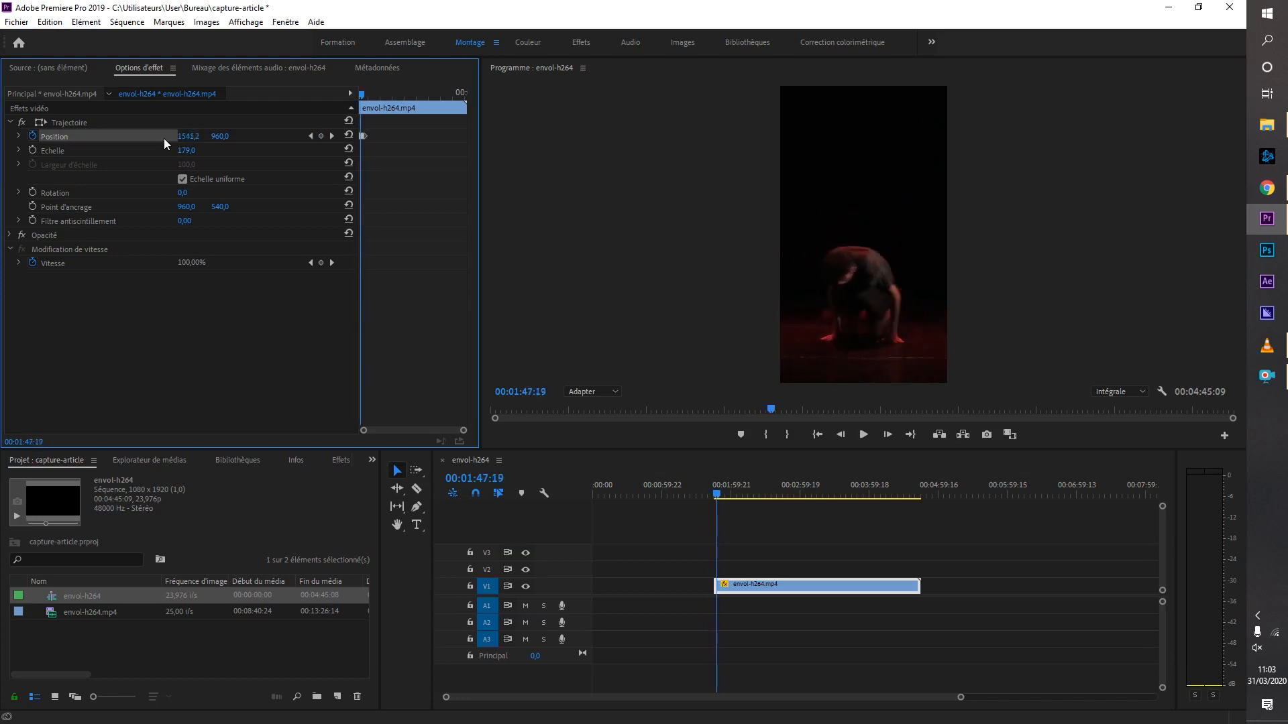
key("Right")
key("Right")
key("Right")
key("Right")
key("Right")
key("Right")
key("Right")
key("Right")
key("Right")
key("Right")
key("Right")
key("Right")
key("Right")
key("Right")
key("Right")
key("Right")
key("Right")
key("Right")
key("Right")
key("Right")
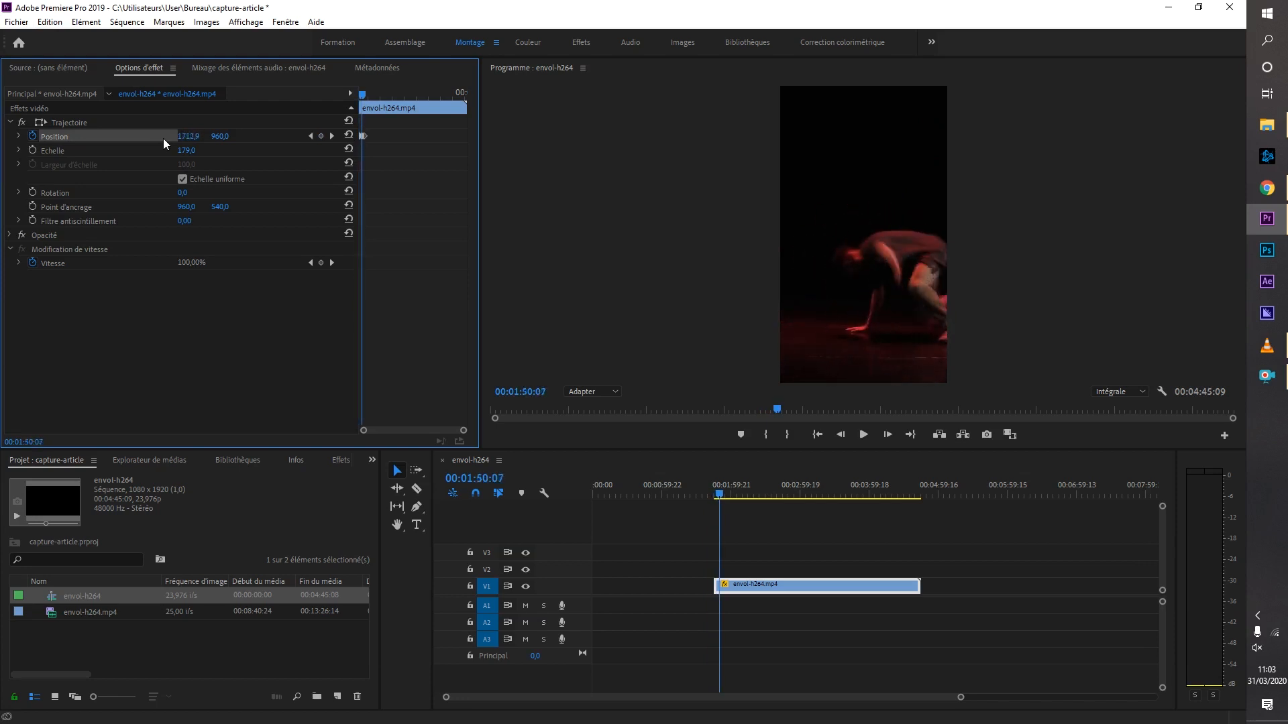
key("Right")
key("Right")
key("Right")
key("Right")
key("Right")
key("Right")
key("Right")
key("Right")
key("Right")
key("Right")
key("Right")
key("Right")
key("Right")
key("Right")
key("Right")
key("Right")
key("Right")
key("Right")
key("Right")
key("Right")
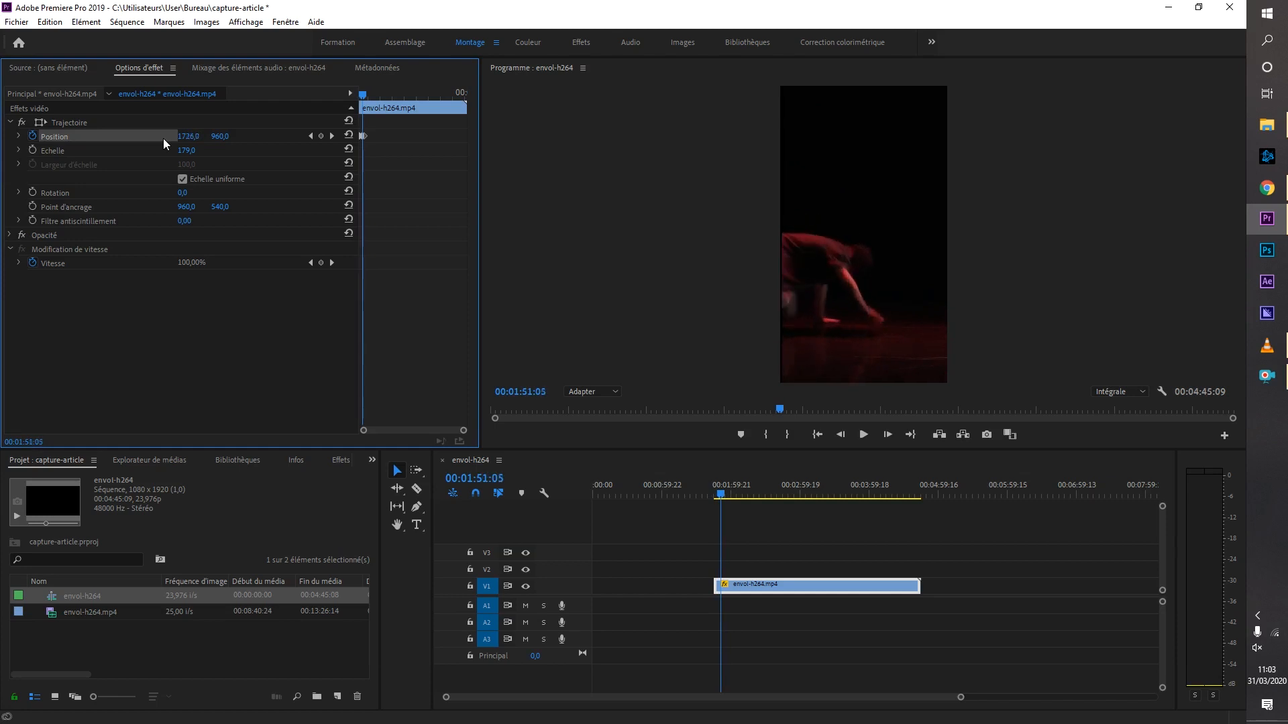
Advance frame by frame from 00:01:51:05 to 00:01:53:21 to check how the position animation keeps the dancer in frame
key("Right")
key("Right")
key("Right")
key("Right")
key("Right")
key("Right")
key("Right")
key("Right")
key("Right")
key("Right")
key("Right")
key("Right")
key("Right")
key("Right")
key("Right")
key("Right")
key("Right")
key("Right")
key("Right")
key("Right")
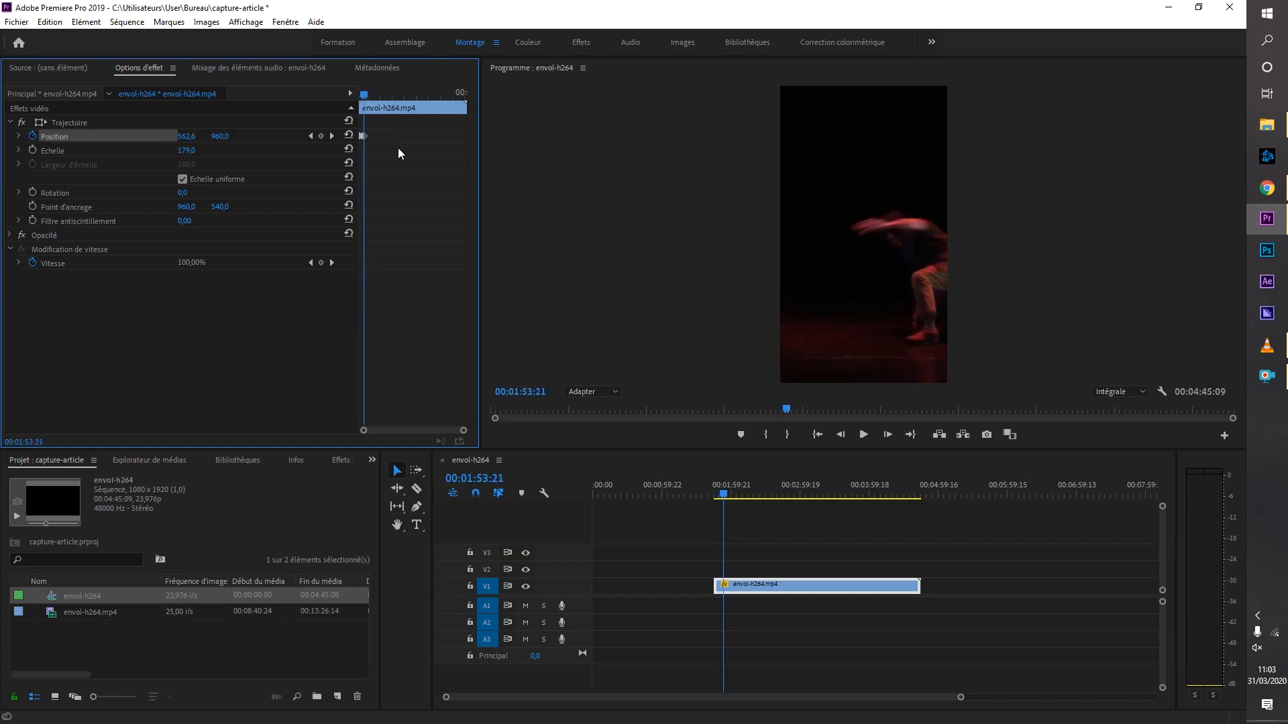
Set the clip's horizontal position to 1405.2 at 00:01:49:22 with a new keyframe and review the movement from the clip's start
left_click_drag(464, 431, 375, 429)
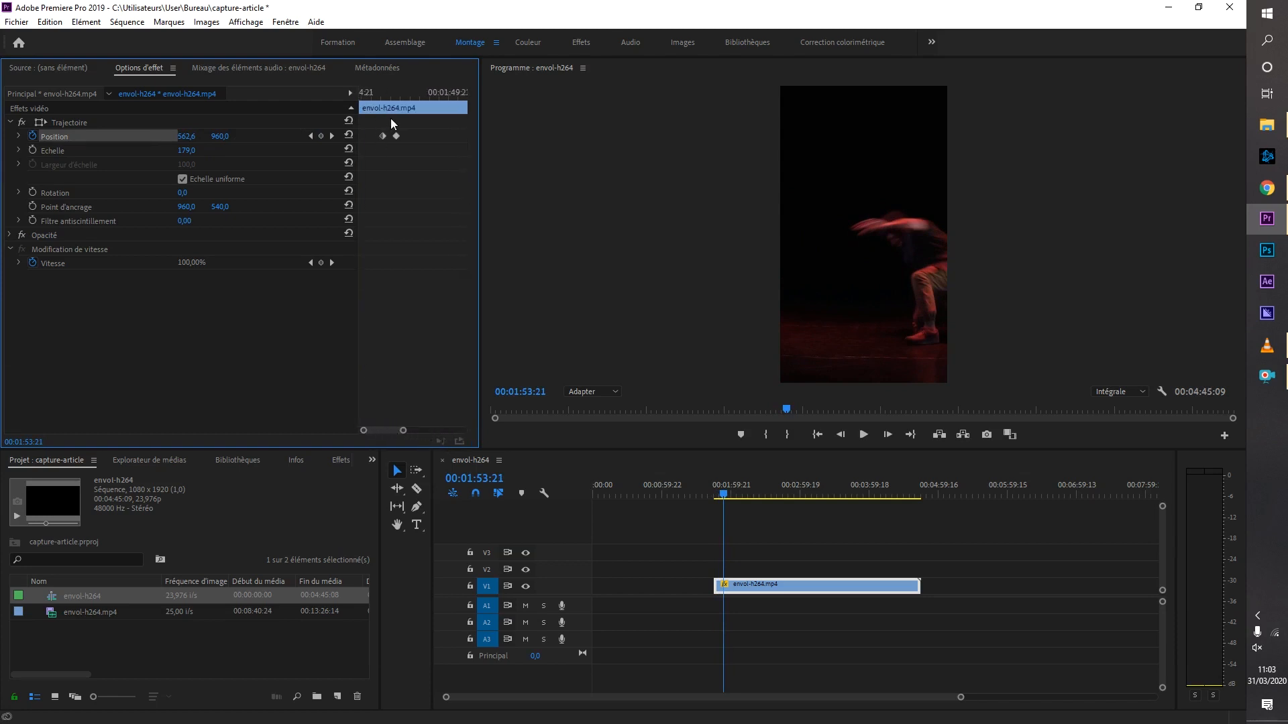
left_click_drag(385, 94, 449, 130)
left_click_drag(187, 136, 254, 132)
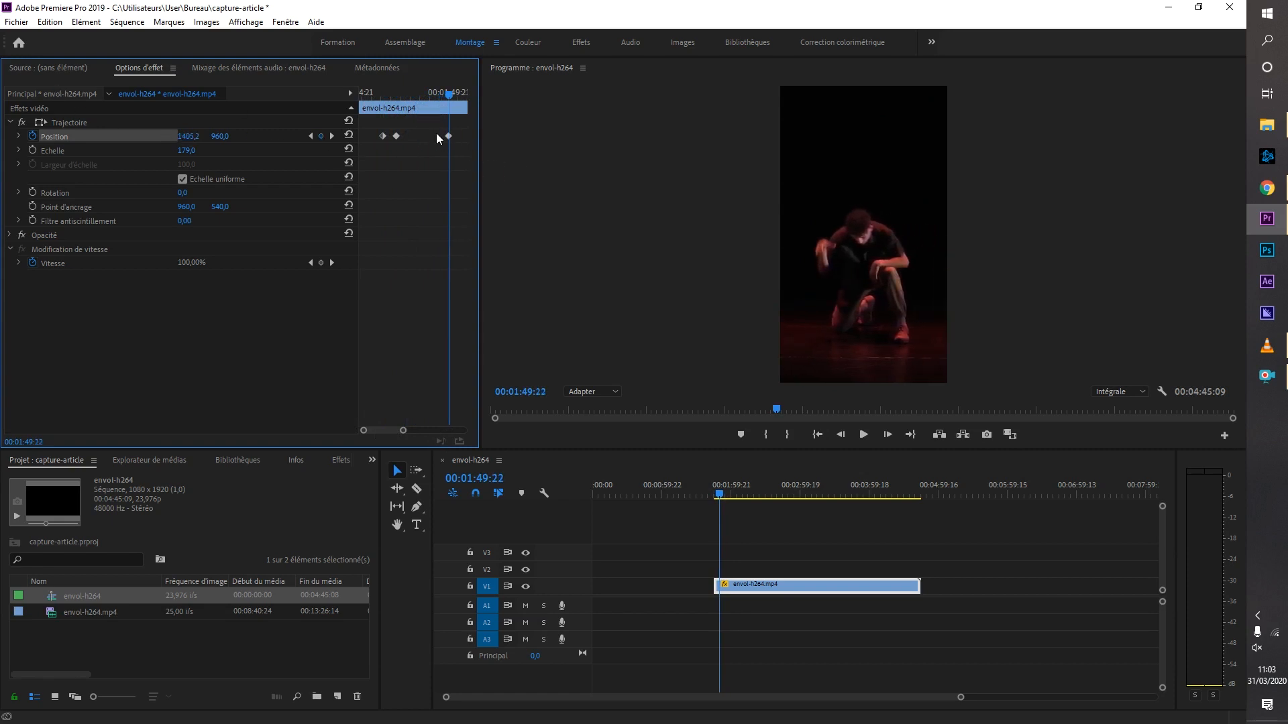
key("j")
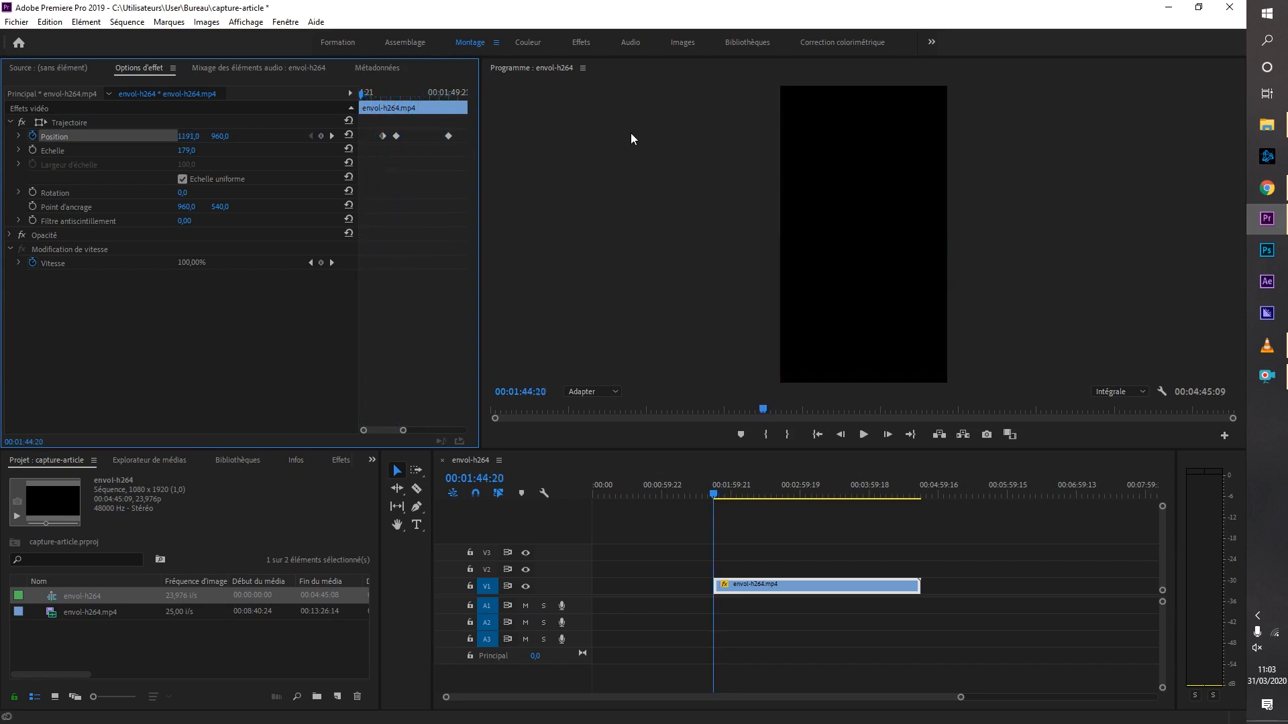
left_click_drag(712, 494, 769, 508)
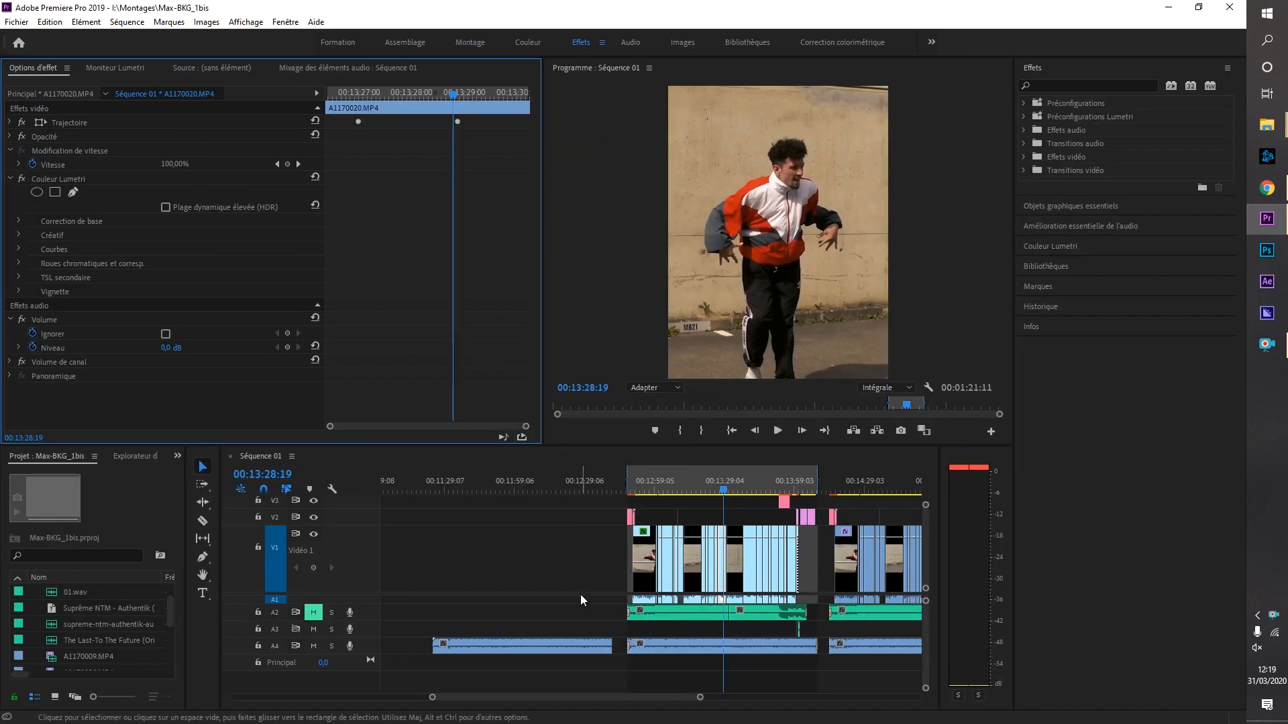
Open the export settings for Séquence 01, set the source scaling to Redimensionner pour remplir and check the vertical framing in the preview
left_click(694, 478)
key("ctrl+m")
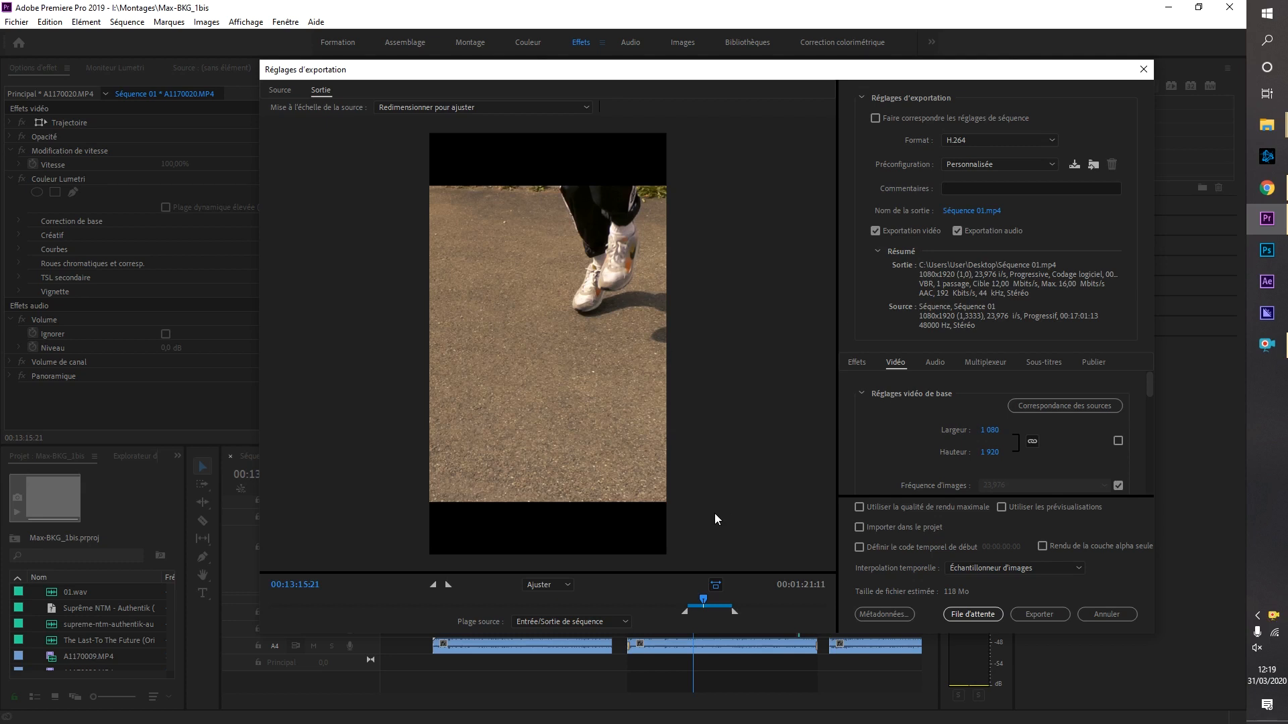
left_click_drag(712, 604, 707, 608)
left_click(454, 107)
left_click(456, 137)
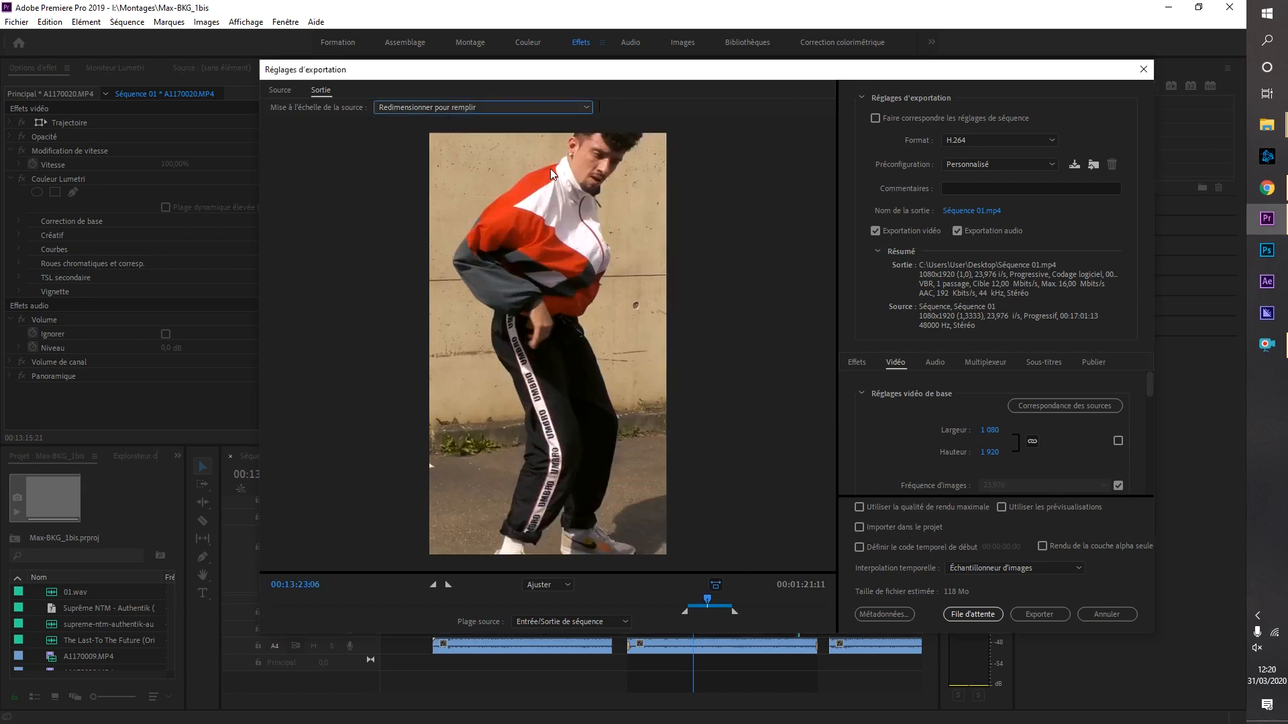
left_click(711, 597)
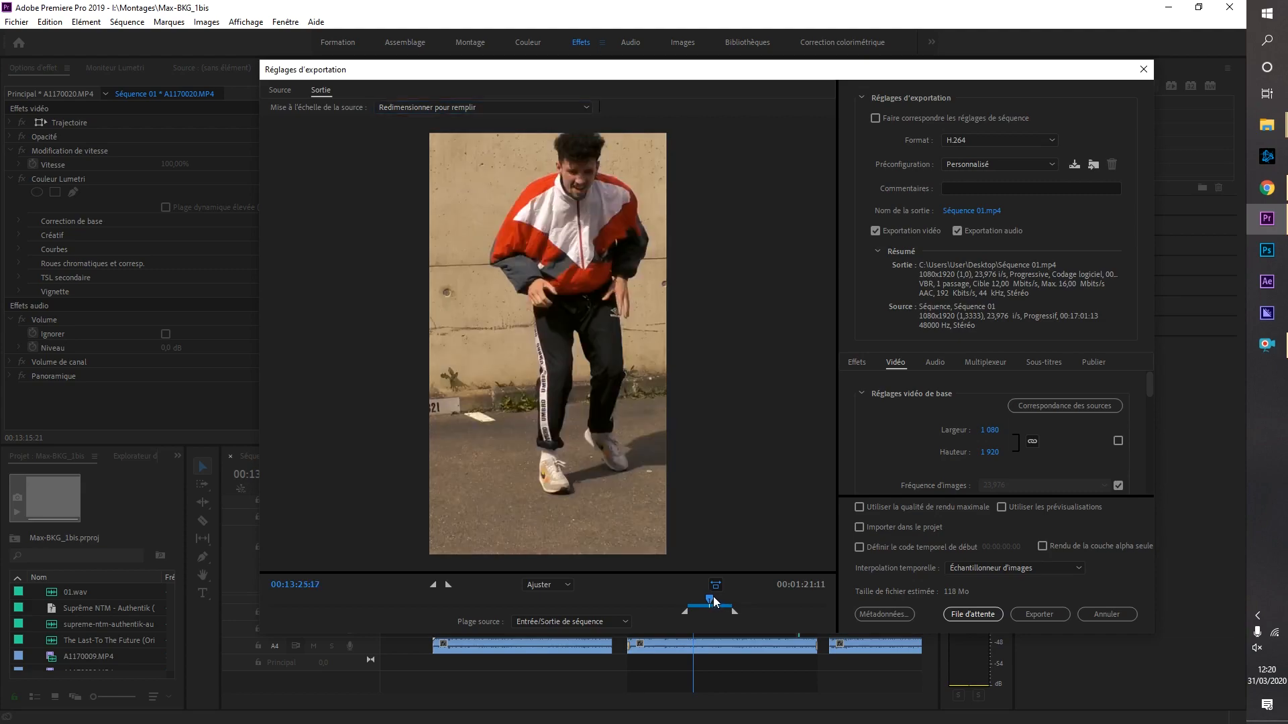